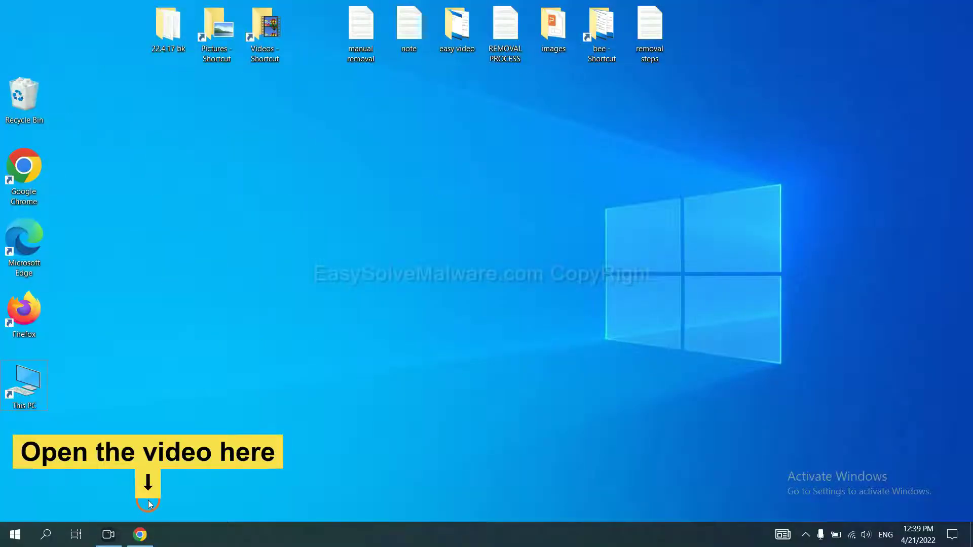
# Step: Open the easysolvemalware.com removal guide from the video description and download the SpyHunter for Windows installer
pyautogui.click(149, 534)
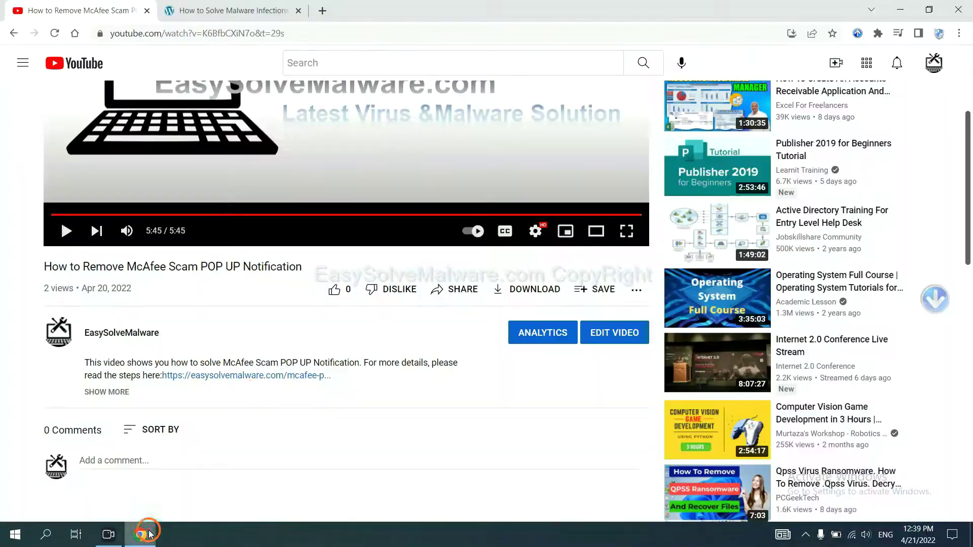
pyautogui.click(269, 378)
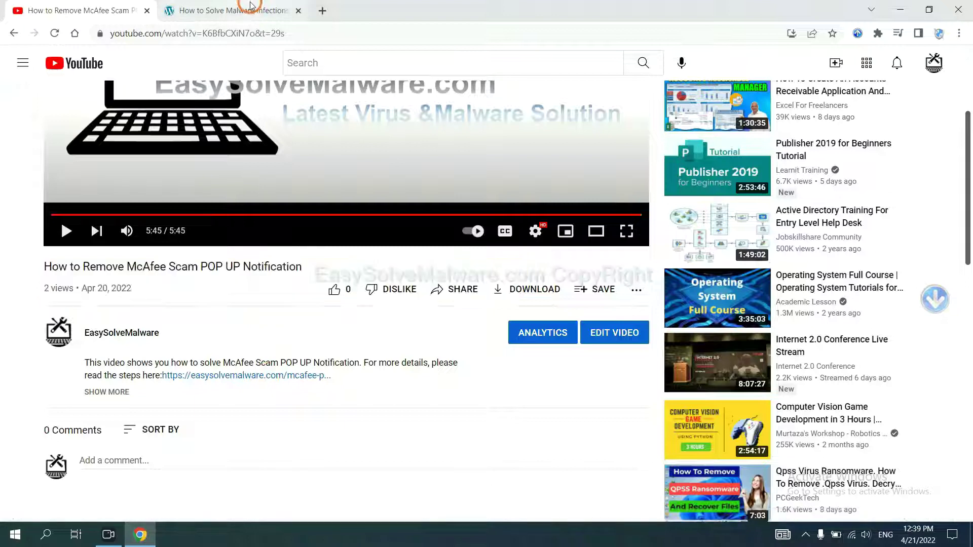
pyautogui.scroll(-4, 743, 162)
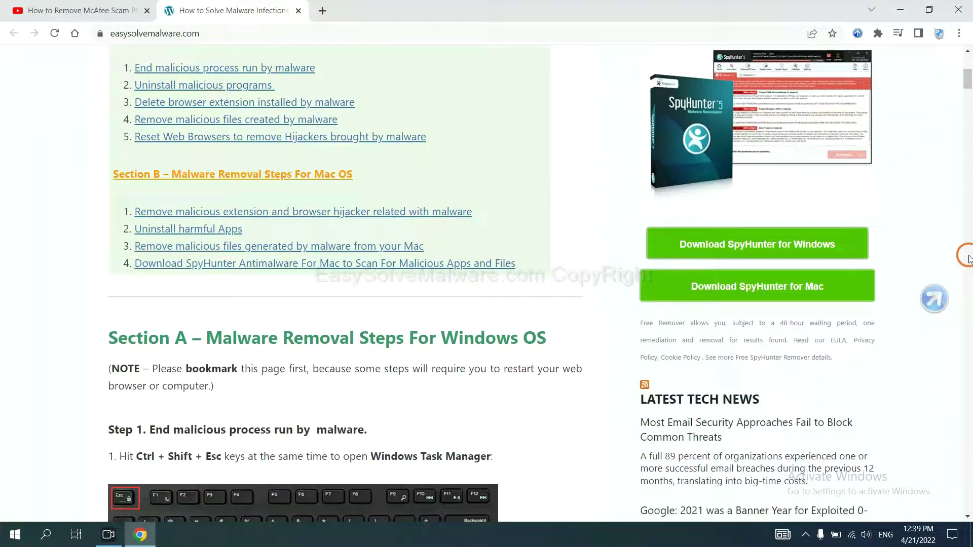
pyautogui.click(826, 241)
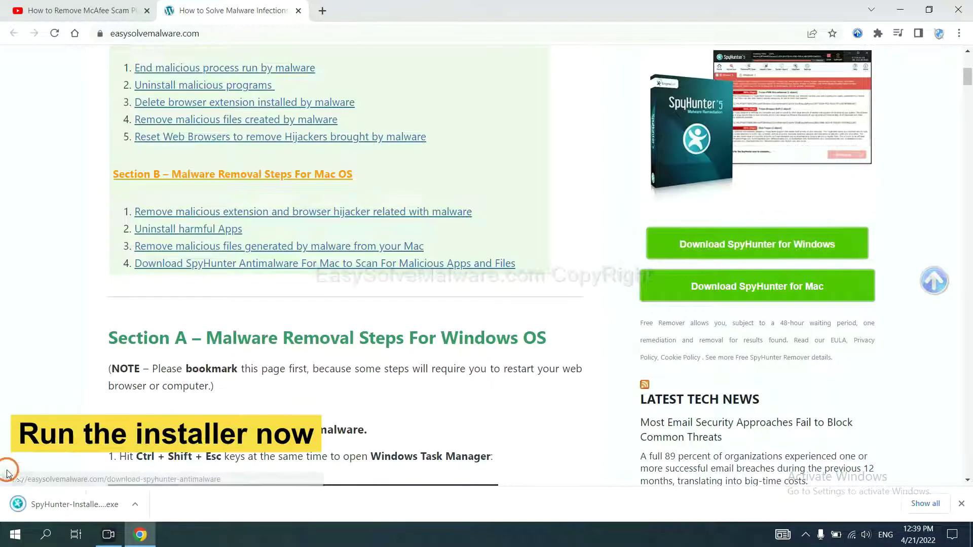
pyautogui.click(58, 504)
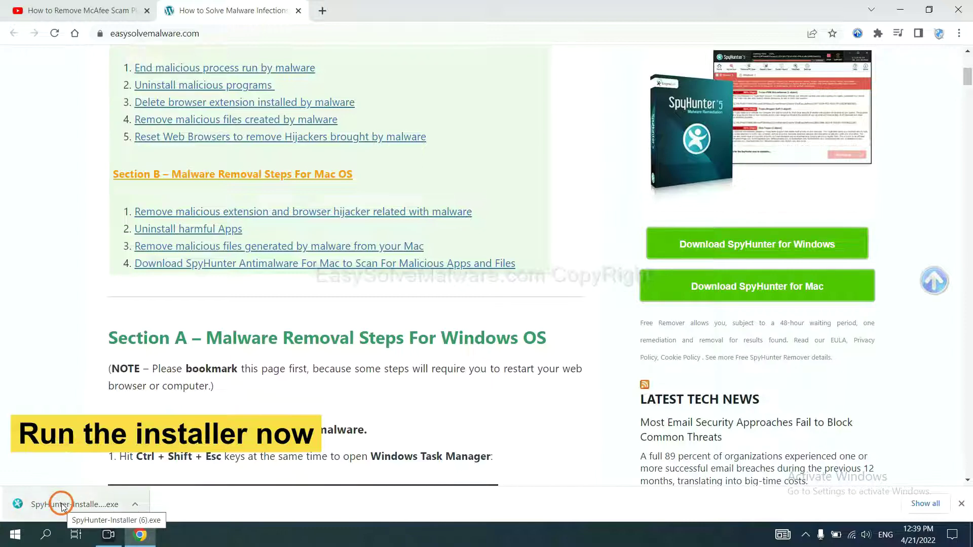
# Step: Run the SpyHunter installer in English, accept the EULA and Privacy Policy, and install SpyHunter 5
pyautogui.click(61, 506)
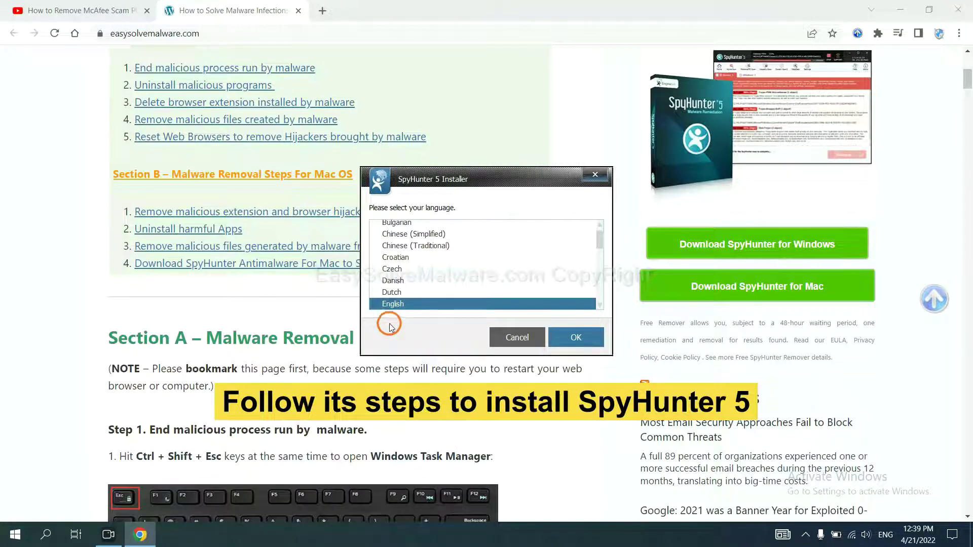
pyautogui.click(559, 335)
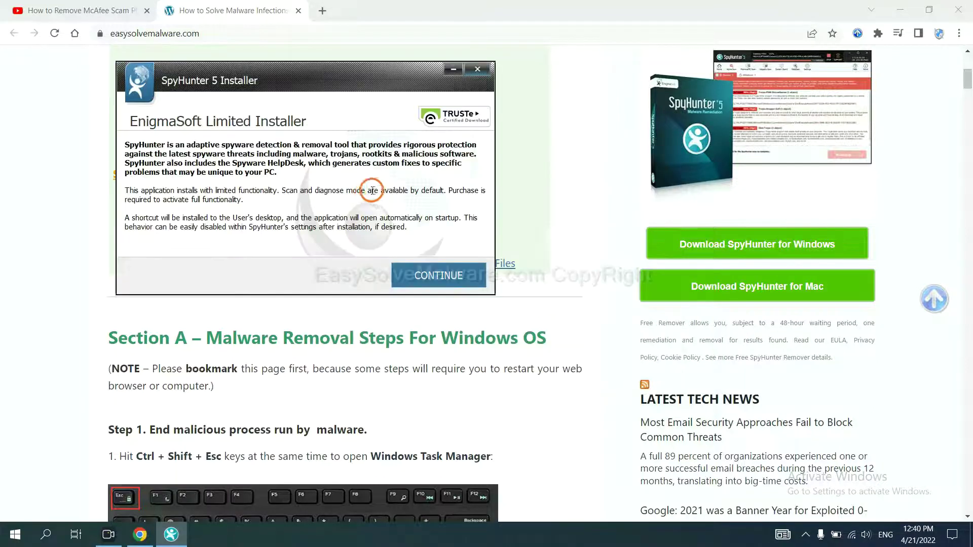
pyautogui.click(416, 280)
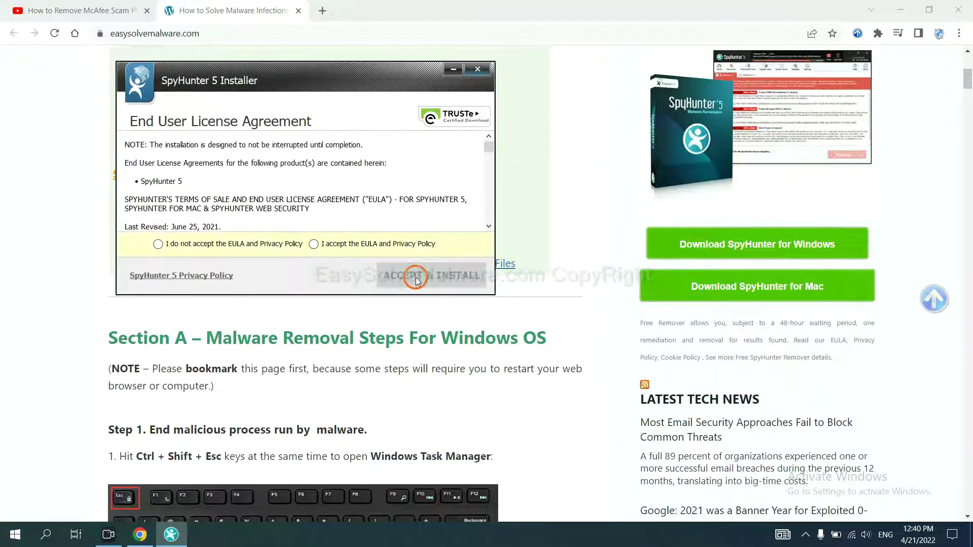
pyautogui.click(314, 244)
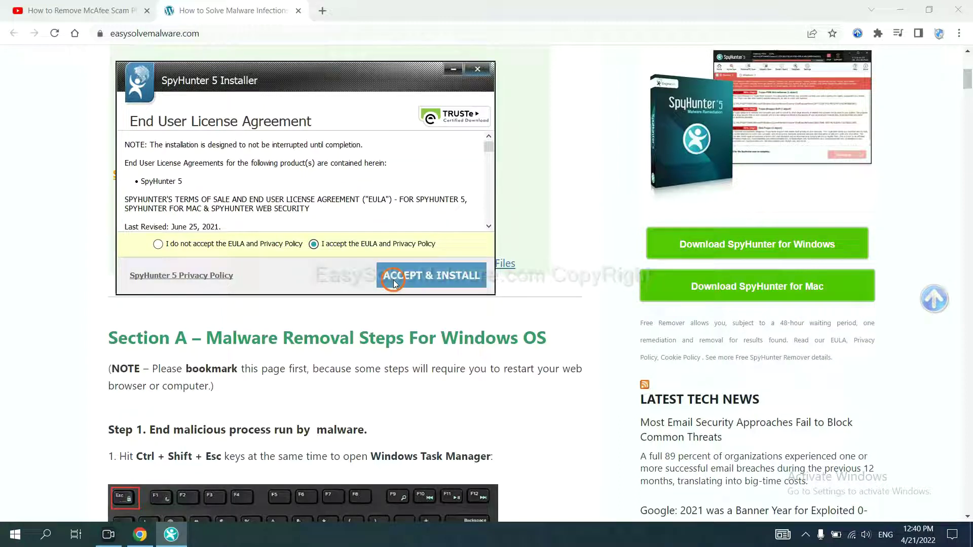
pyautogui.click(394, 281)
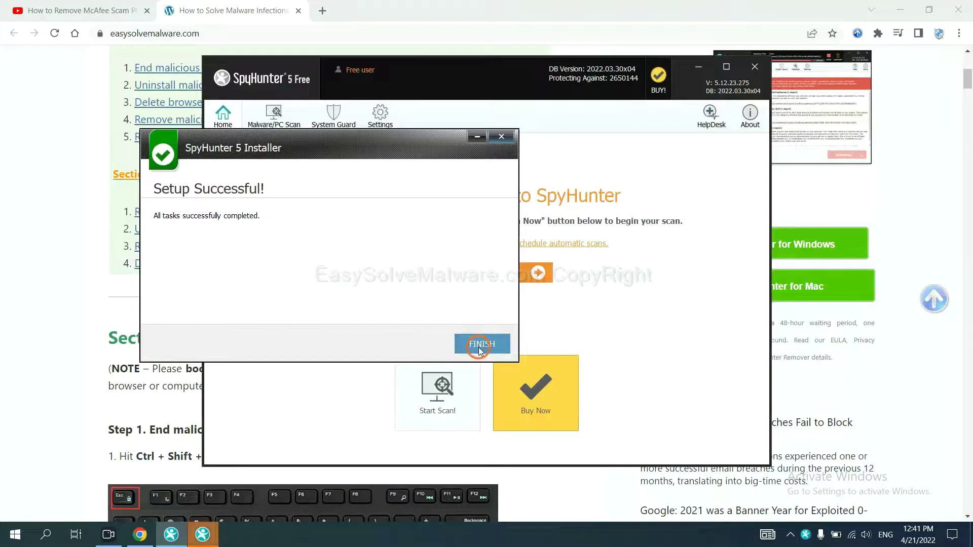
pyautogui.click(477, 339)
# Step: Scan the computer with SpyHunter 5 and continue past the flagged unknown object remove360.bat
pyautogui.click(479, 277)
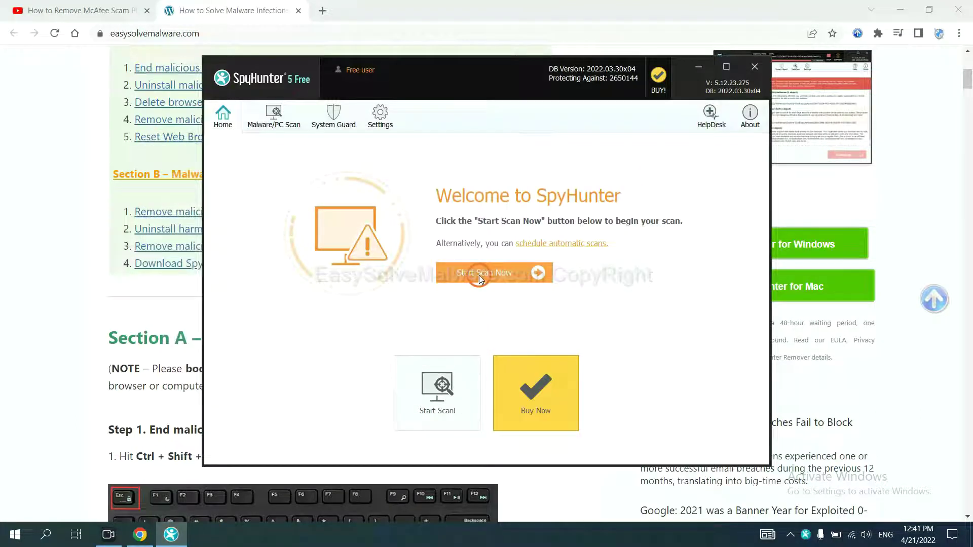
pyautogui.click(479, 275)
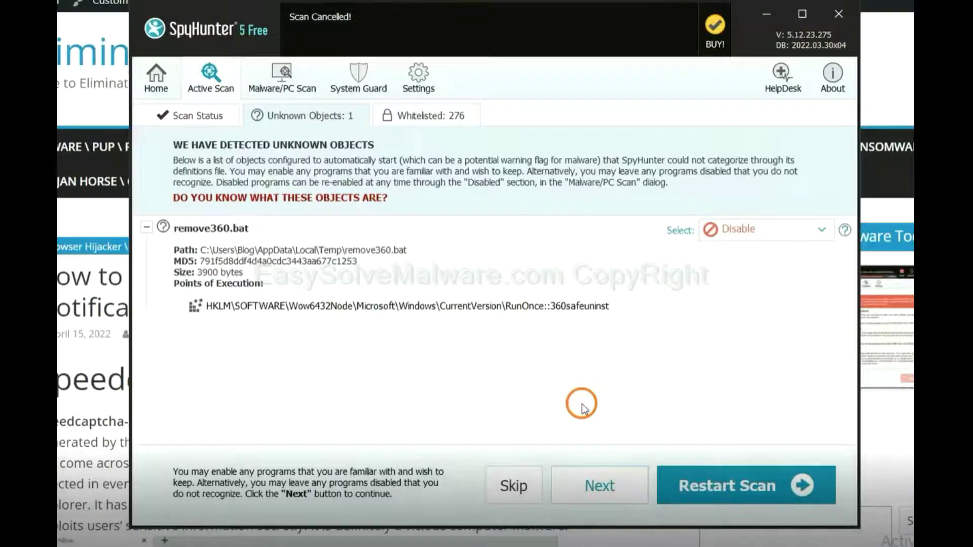
pyautogui.click(599, 487)
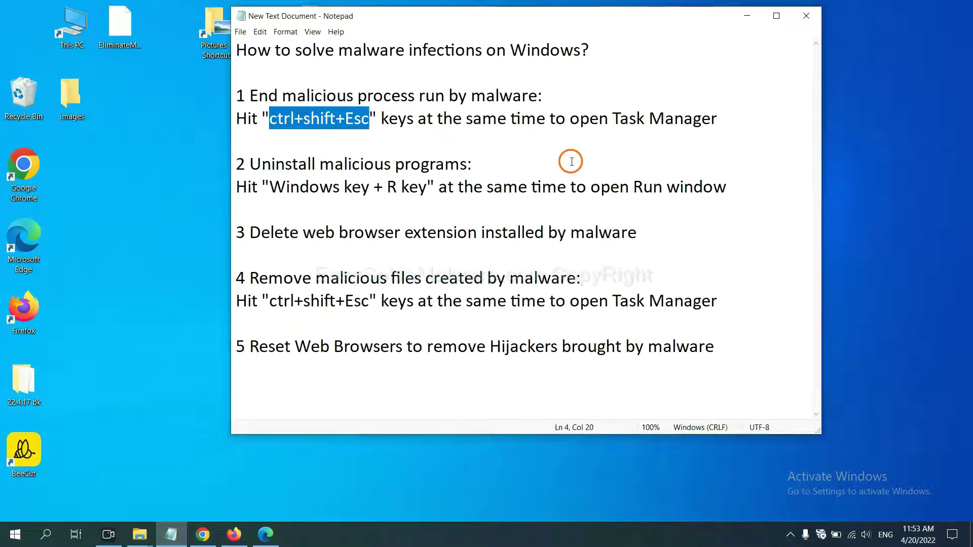
# Step: Open Task Manager with Ctrl+Shift+Esc, end the suspicious process, and close it
pyautogui.click(358, 119)
pyautogui.moveTo(370, 120); pyautogui.dragTo(272, 122)
pyautogui.hotkey('ctrl', 'shift', 'Escape')
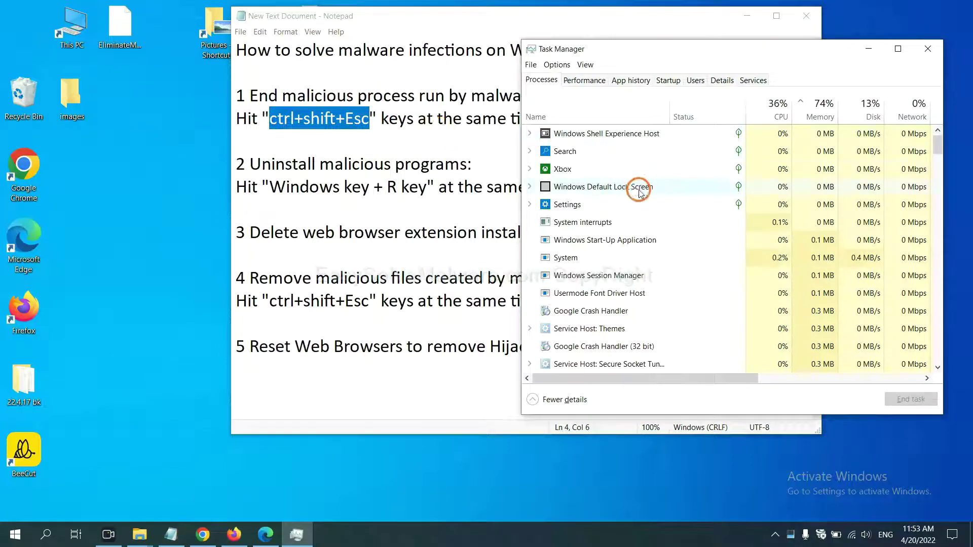
pyautogui.click(650, 258)
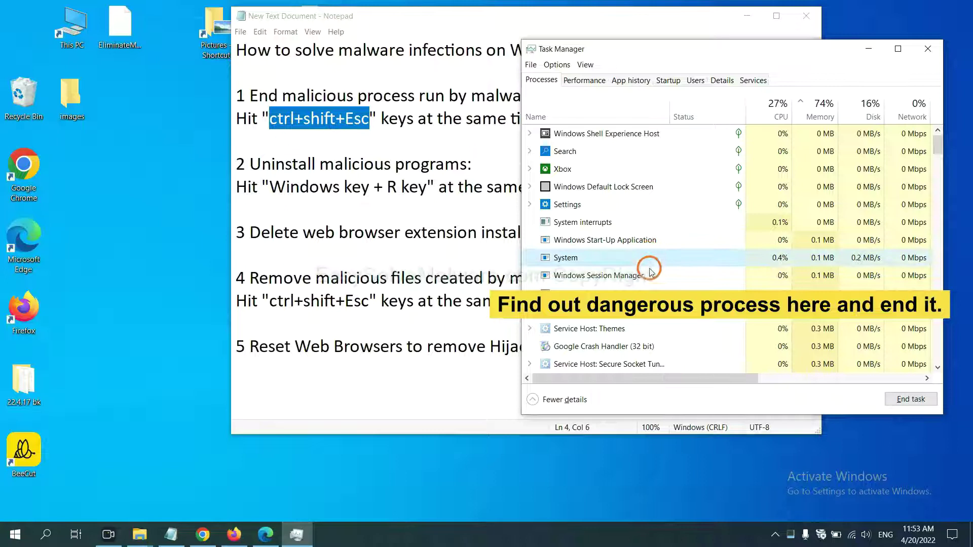
pyautogui.click(646, 294)
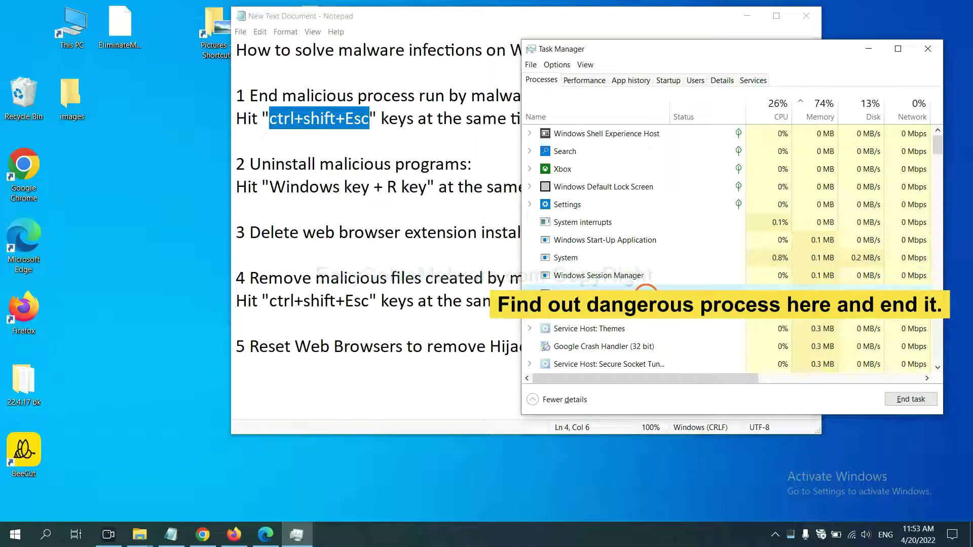
pyautogui.click(919, 400)
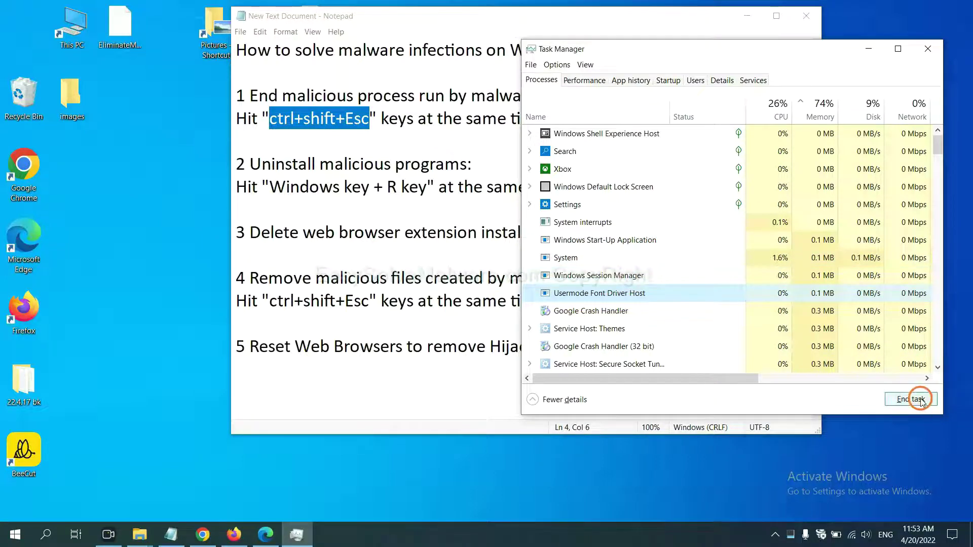
pyautogui.click(924, 49)
pyautogui.click(604, 174)
pyautogui.click(445, 183)
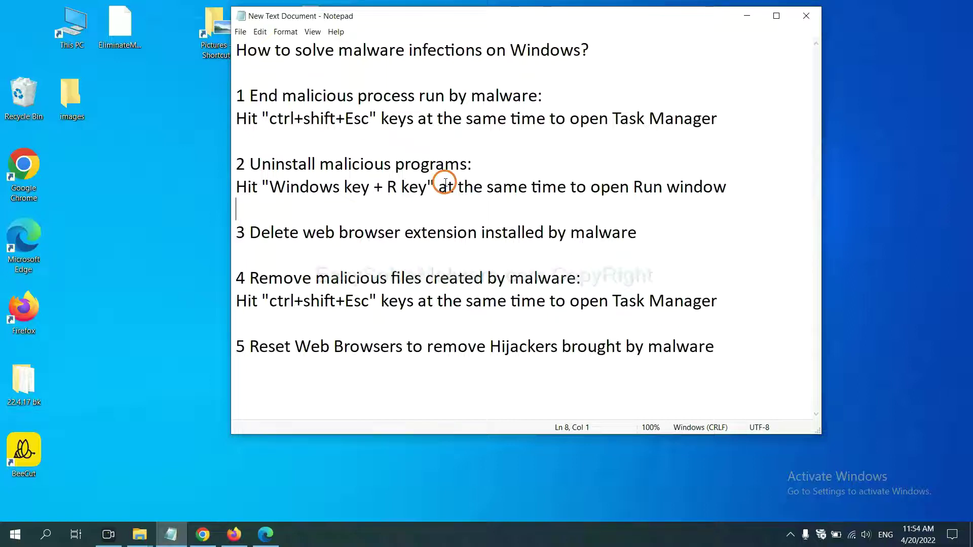
# Step: Following step 2 of the guide, run 'control panel' from the Win+R Run window
pyautogui.moveTo(267, 191); pyautogui.dragTo(424, 198)
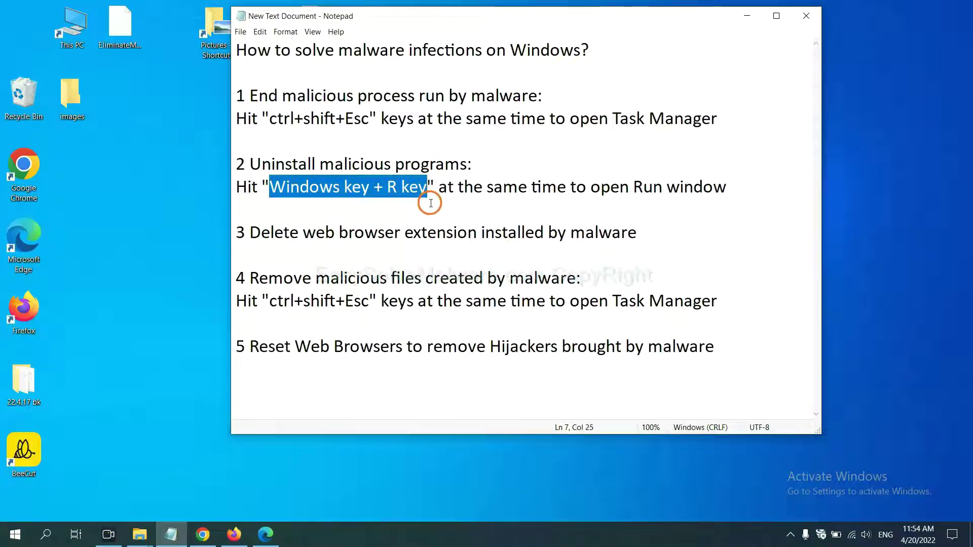
pyautogui.press('super+r')
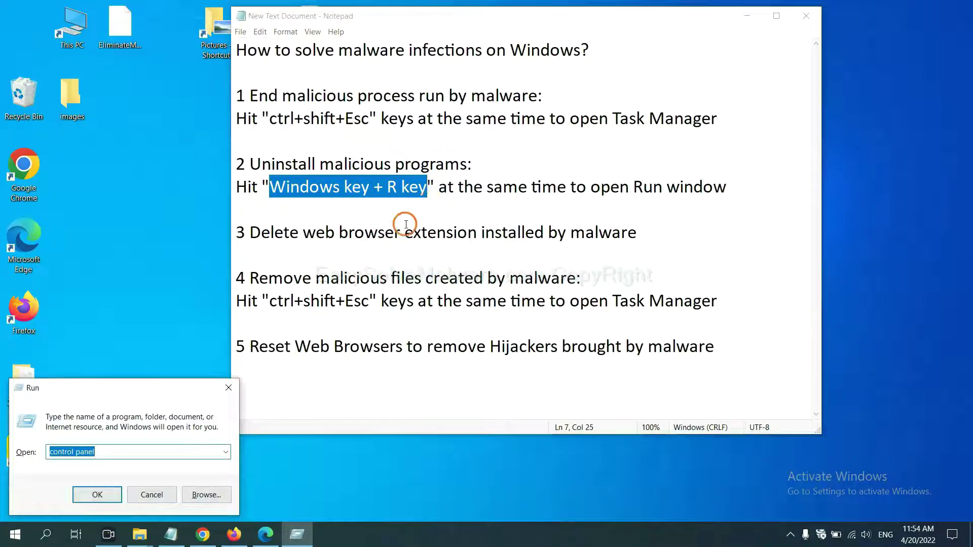
pyautogui.moveTo(115, 395); pyautogui.dragTo(748, 169)
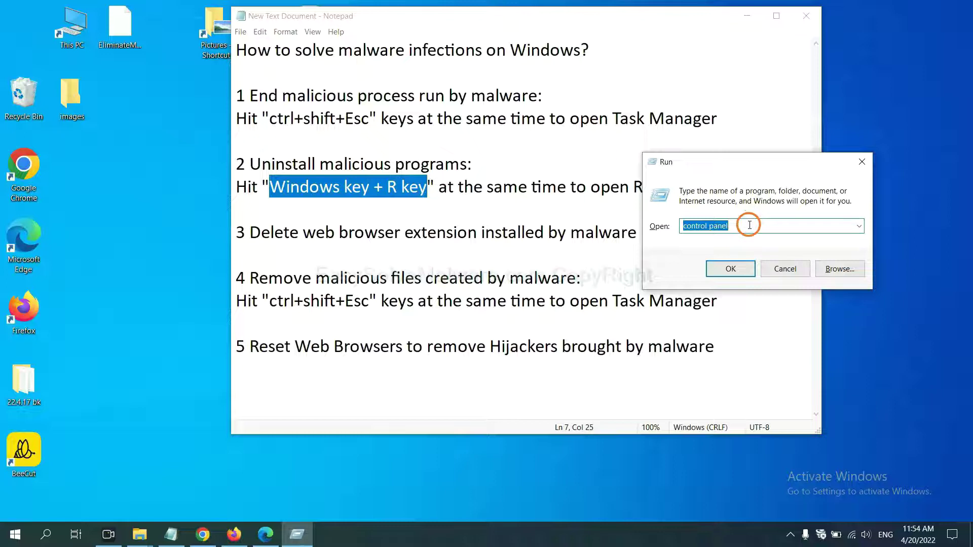
pyautogui.click(750, 228)
pyautogui.moveTo(729, 226); pyautogui.dragTo(681, 227)
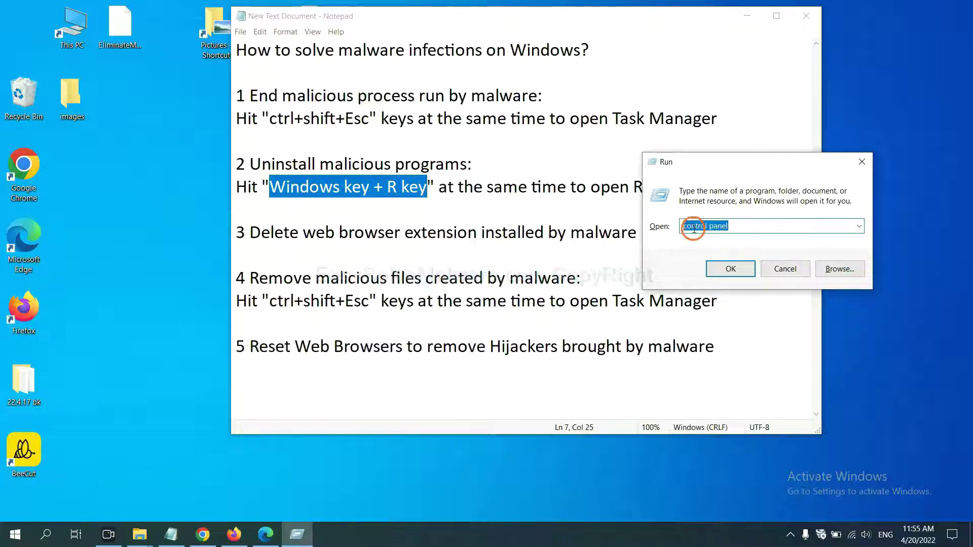
pyautogui.click(728, 277)
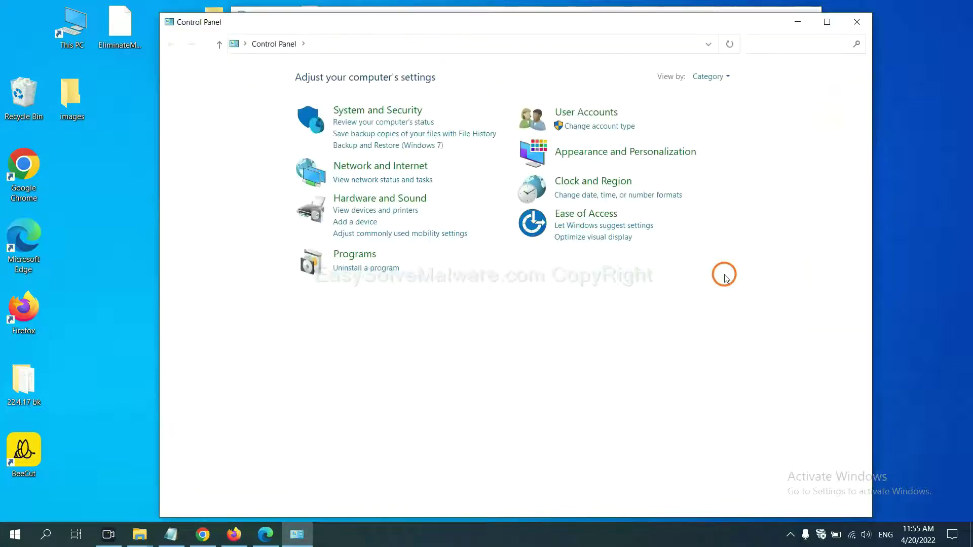
# Step: Open Programs and Features, select Xiph.Org Open Codecs, then close the installed programs list
pyautogui.click(384, 269)
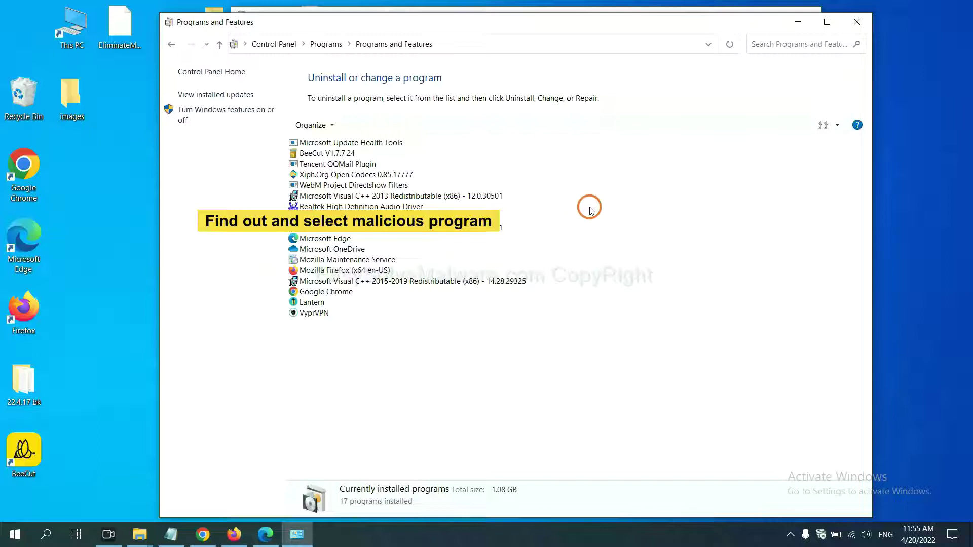
pyautogui.click(382, 175)
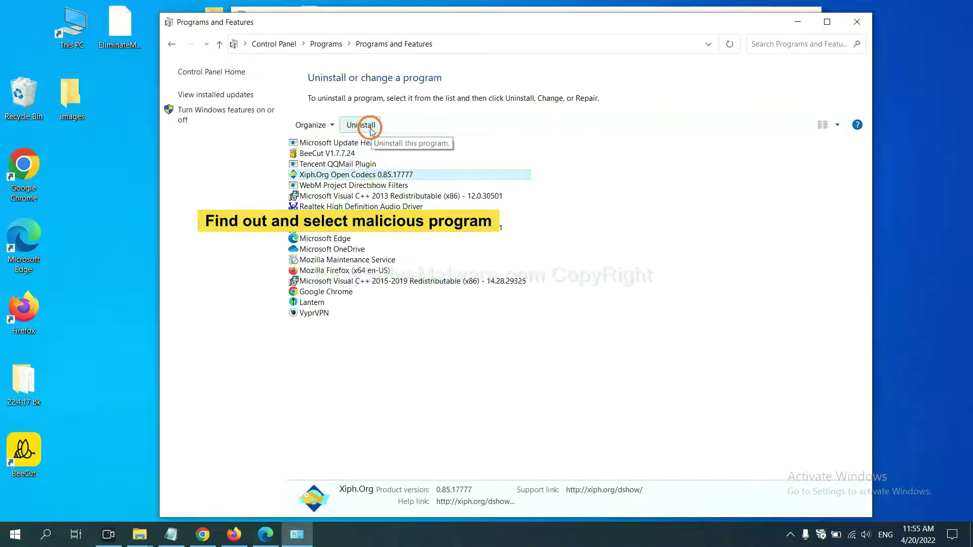
pyautogui.click(858, 23)
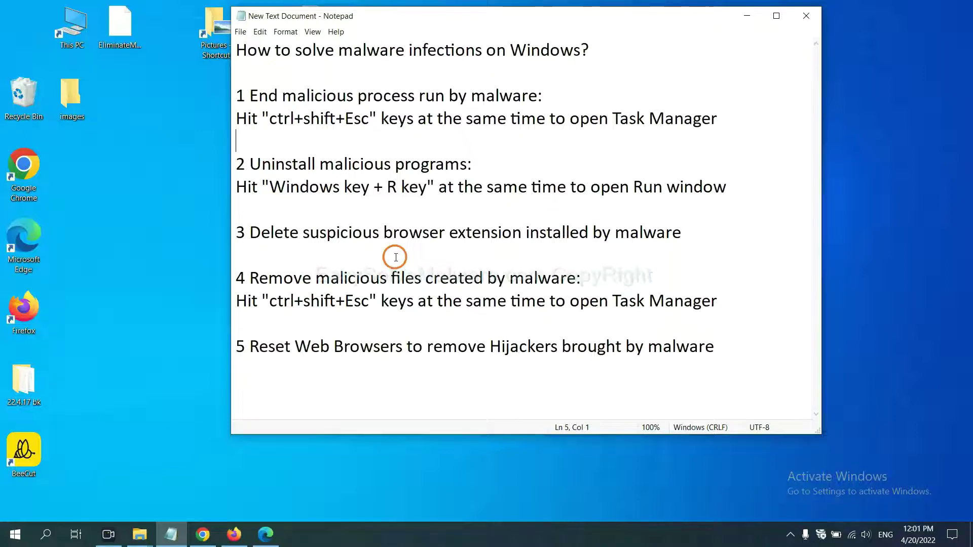
# Step: Open Chrome's Extensions page via More tools and review the Scroll To Top extension
pyautogui.click(205, 535)
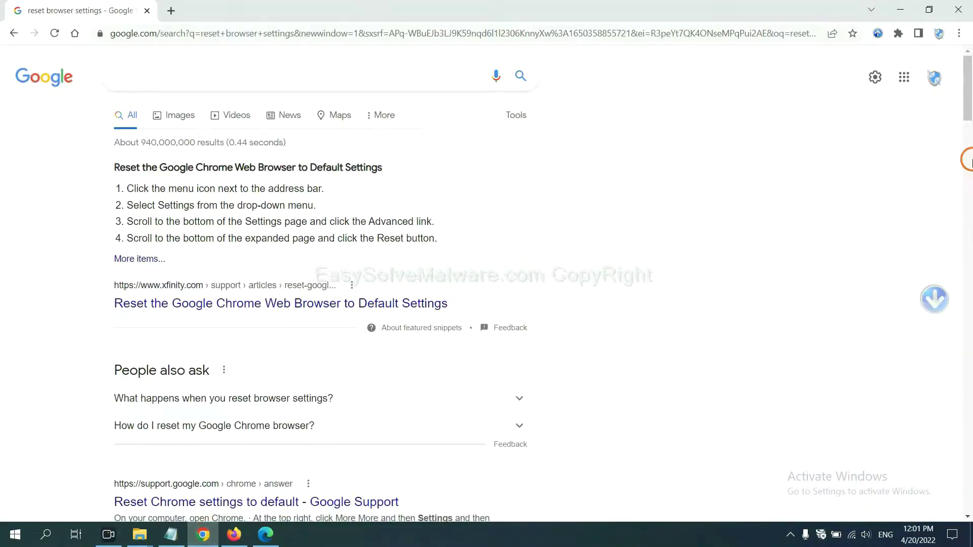
pyautogui.click(959, 35)
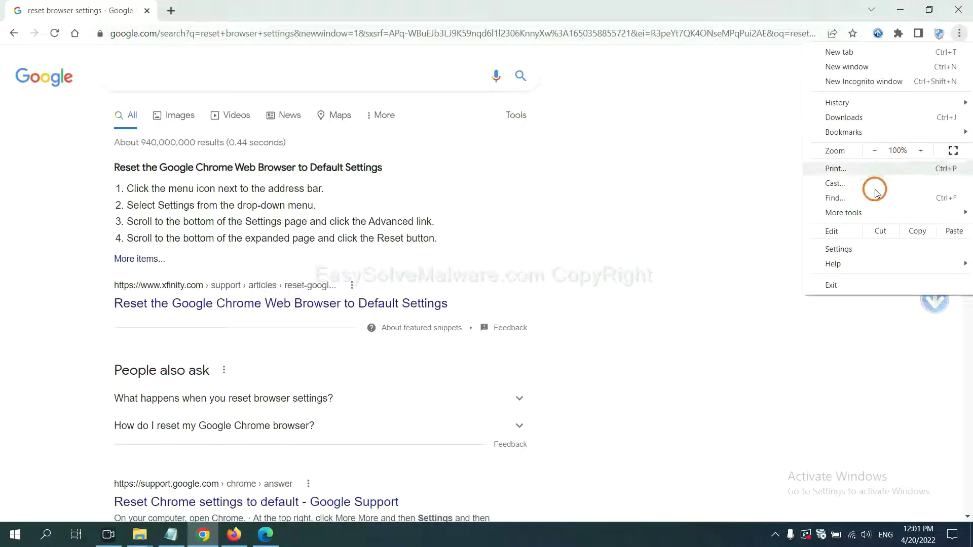
pyautogui.moveTo(873, 212)
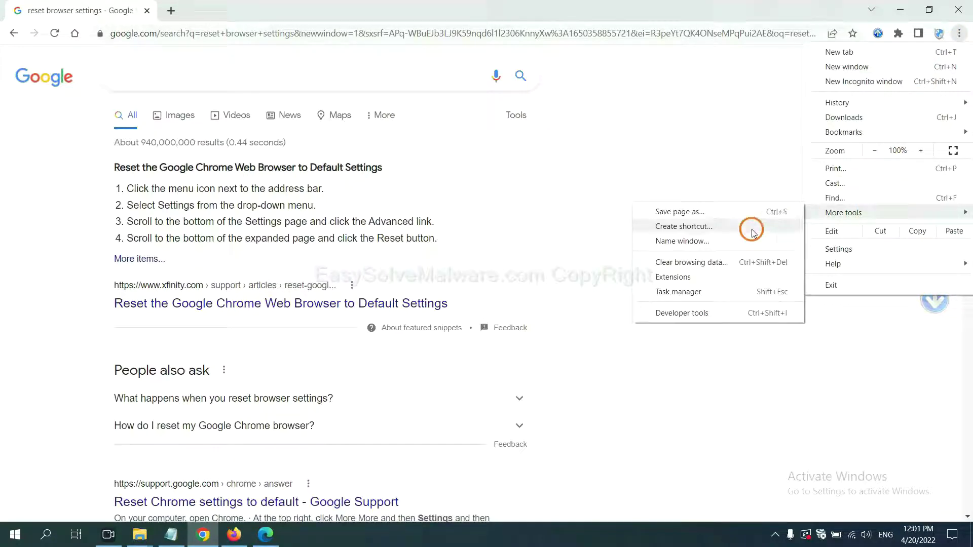
pyautogui.click(717, 276)
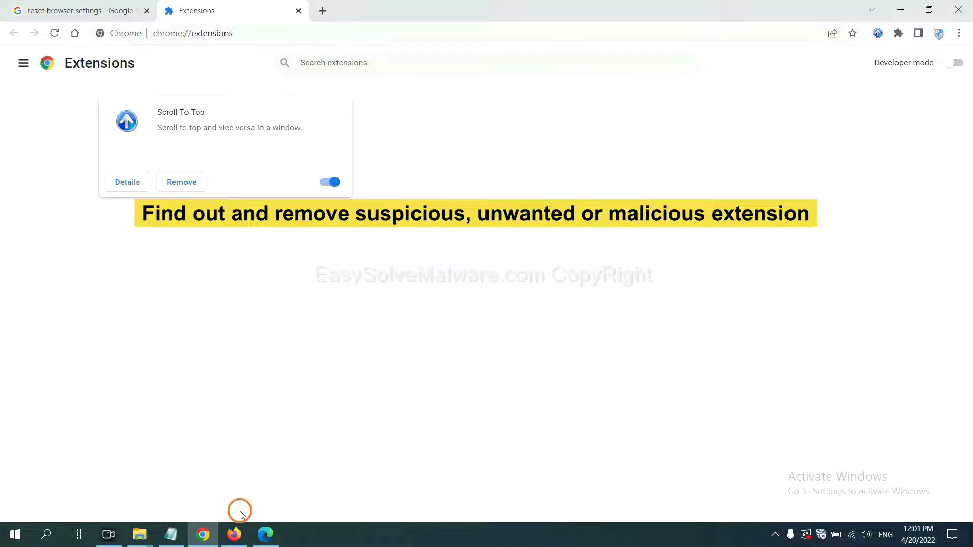
pyautogui.click(233, 535)
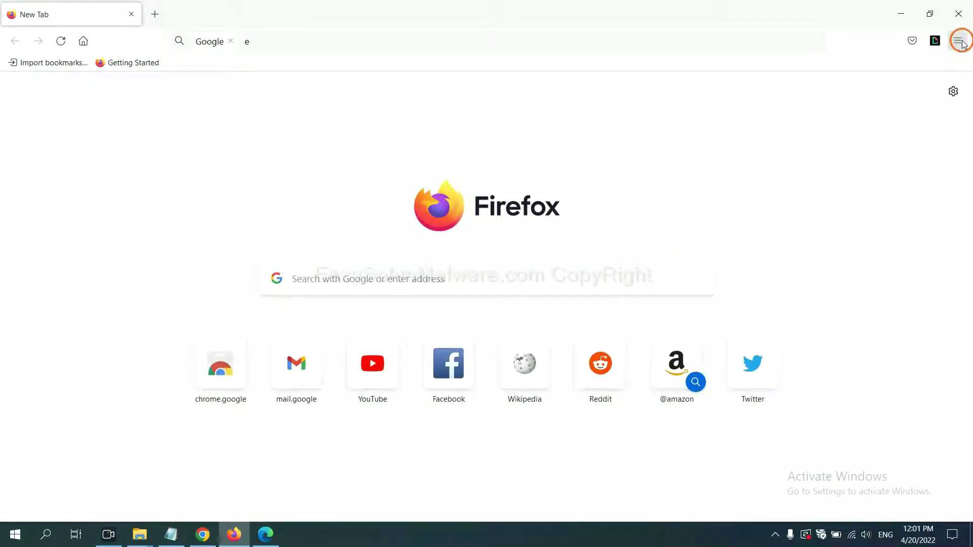
# Step: Open Firefox's Add-ons and themes manager and view the GIPHY for Firefox extension's options
pyautogui.click(961, 42)
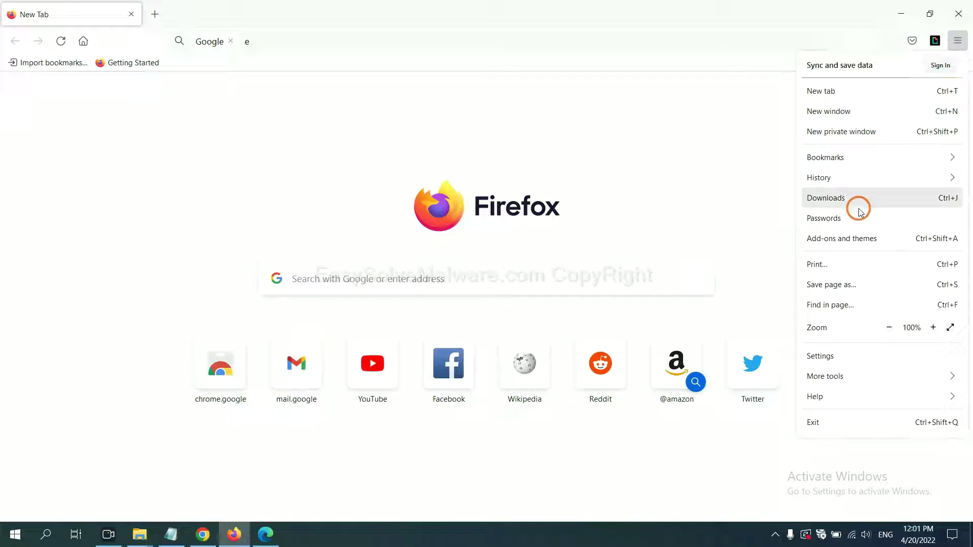
pyautogui.click(850, 243)
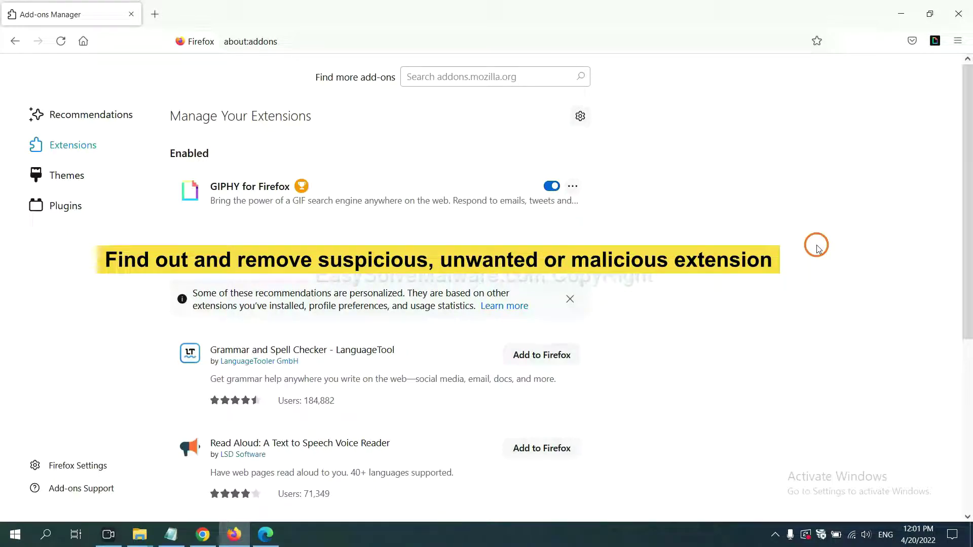
pyautogui.click(572, 187)
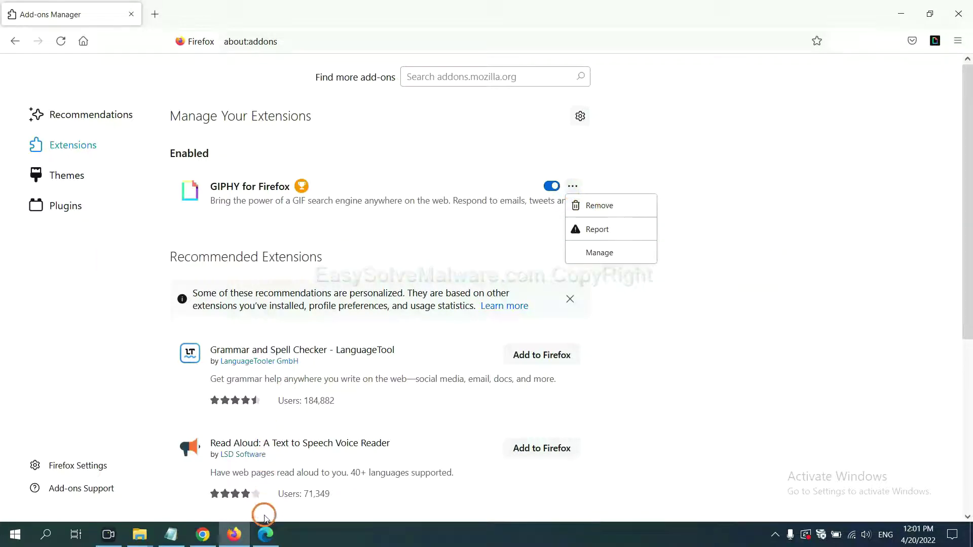
pyautogui.click(265, 537)
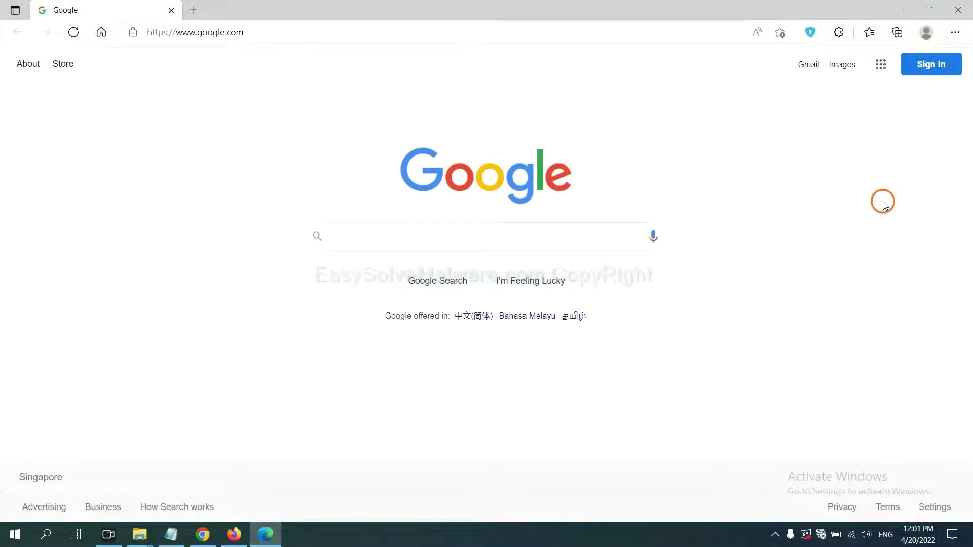
# Step: Remove the ArcVpn Free Fast VPN Proxy extension from Edge's Manage extensions page
pyautogui.click(954, 35)
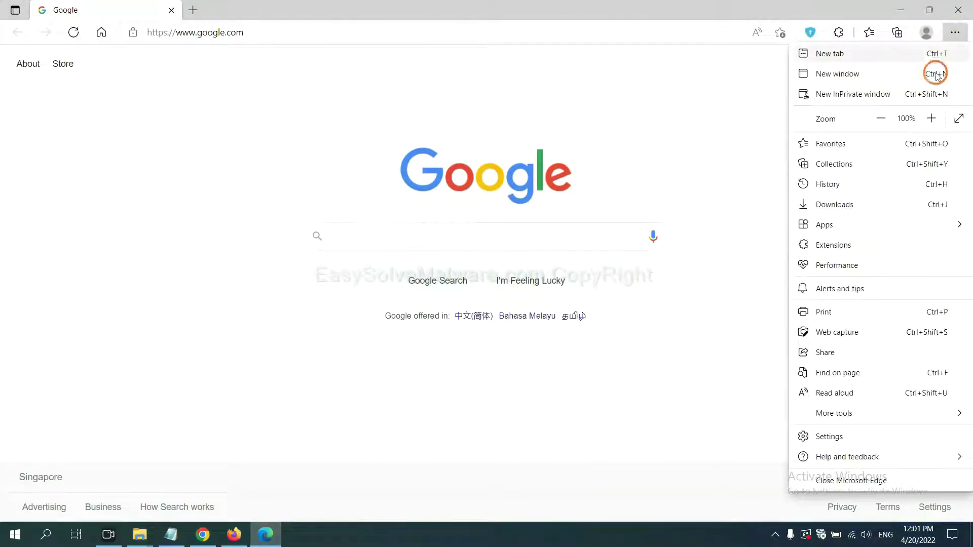
pyautogui.rightClick(838, 246)
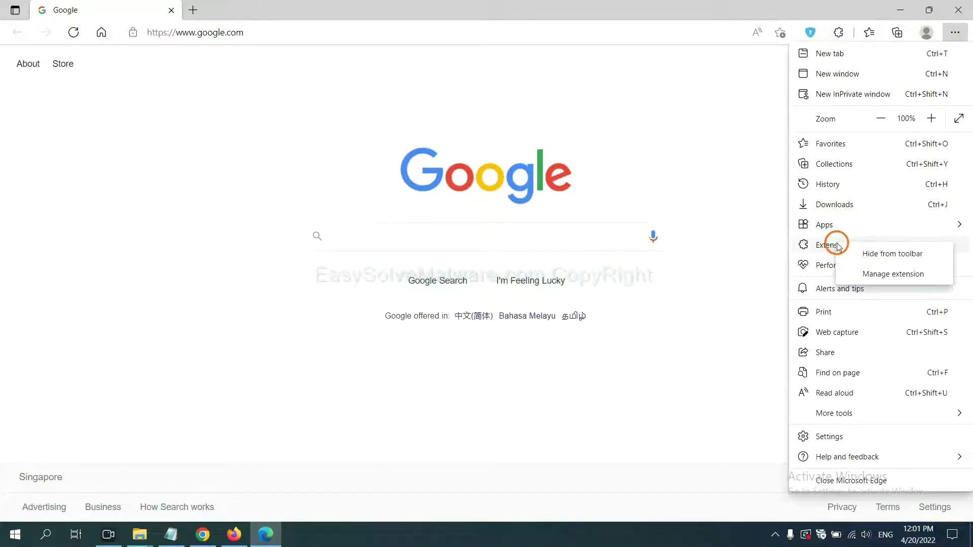
pyautogui.click(874, 274)
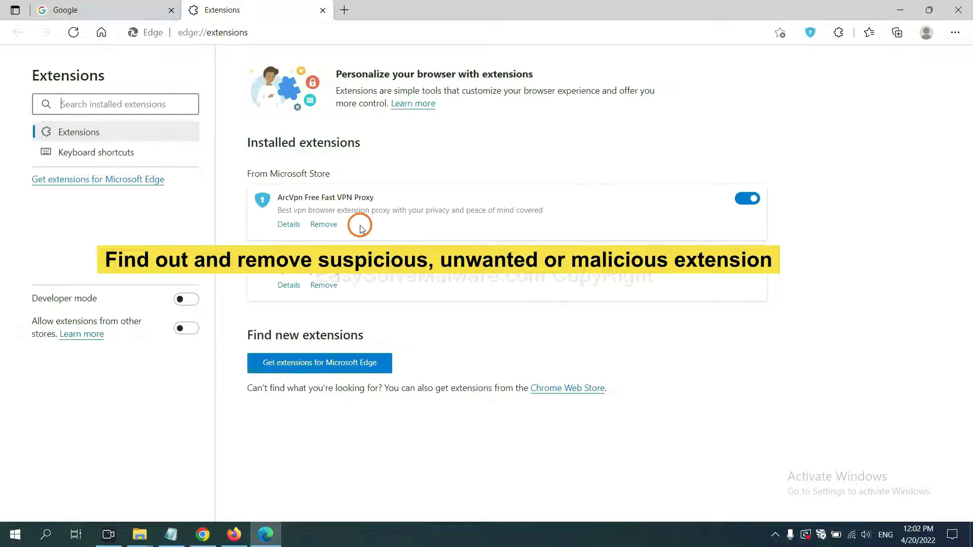
pyautogui.click(333, 228)
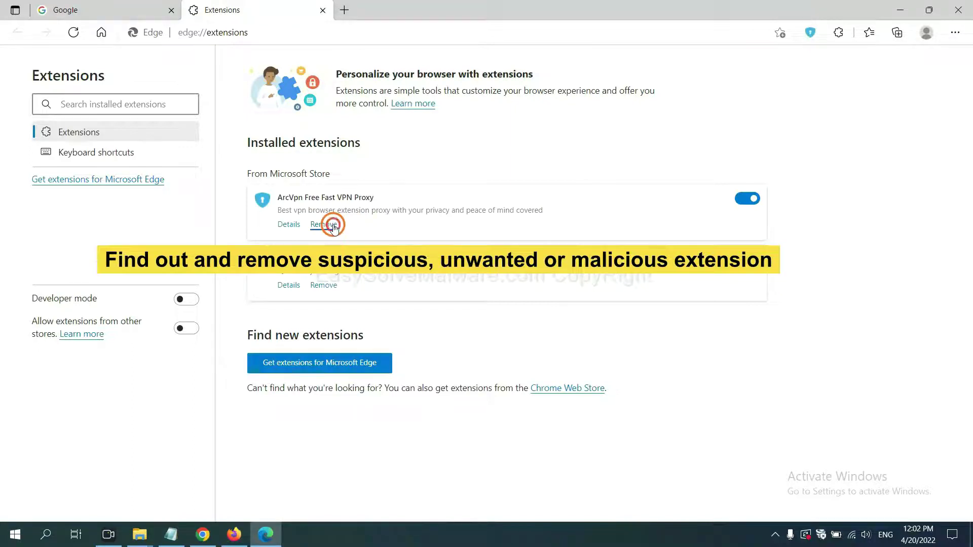
pyautogui.click(735, 121)
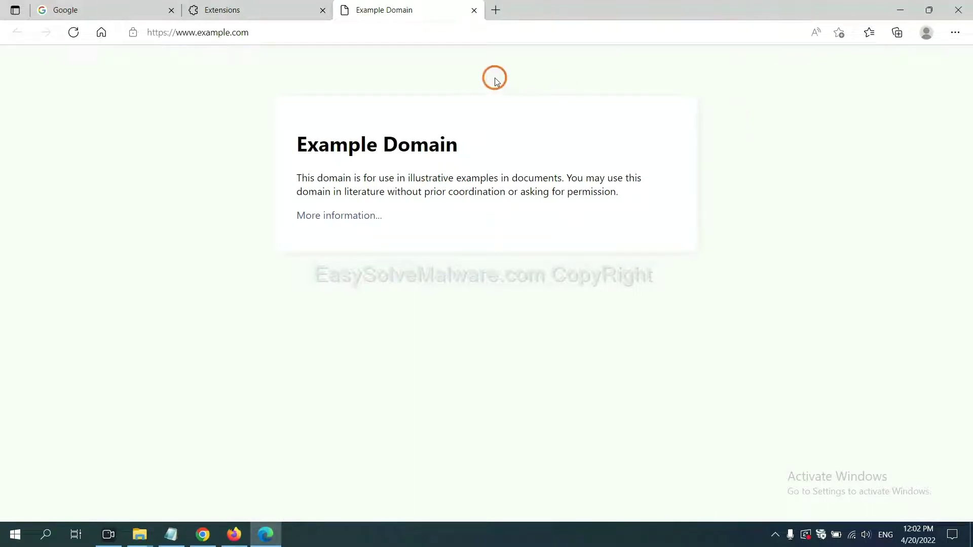
# Step: Highlight step 4's Run window and regedit lines in the Notepad guide
pyautogui.click(969, 543)
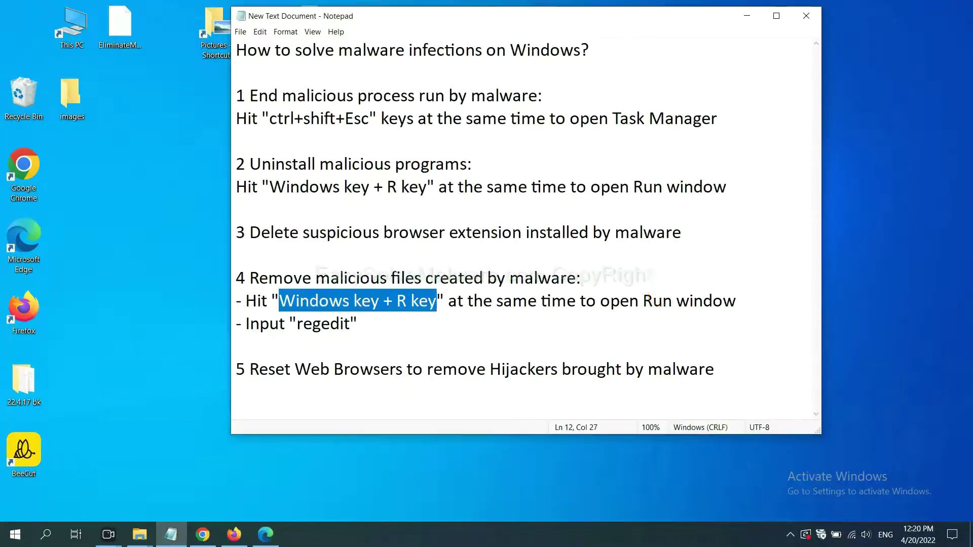
pyautogui.click(661, 299)
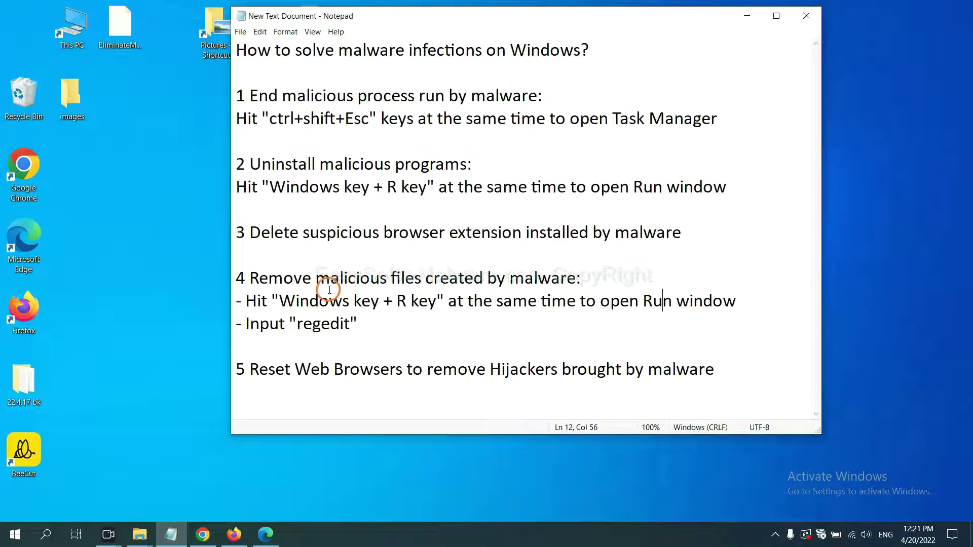
pyautogui.moveTo(248, 300); pyautogui.dragTo(560, 312)
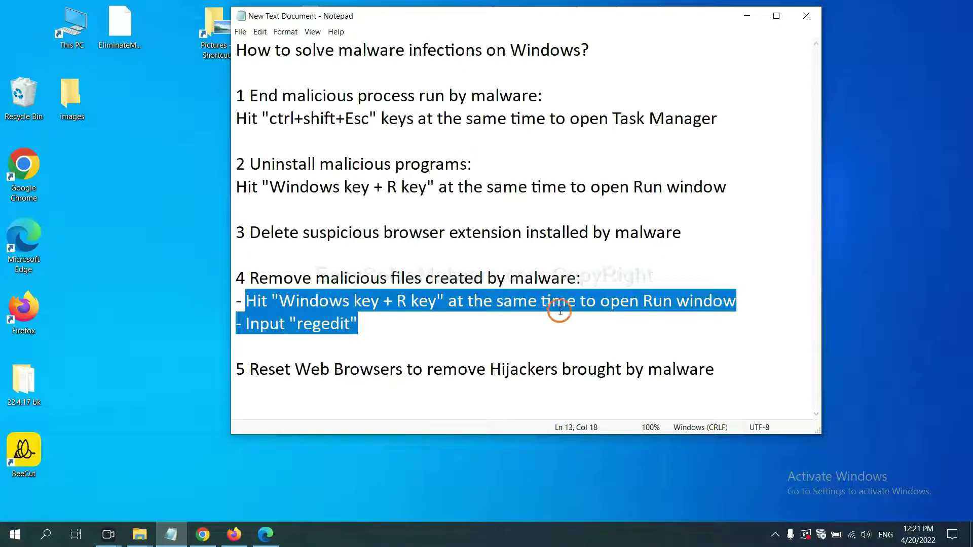
pyautogui.click(566, 304)
# Step: Run regedit from the Win+R Run window to open Registry Editor
pyautogui.press('super+r')
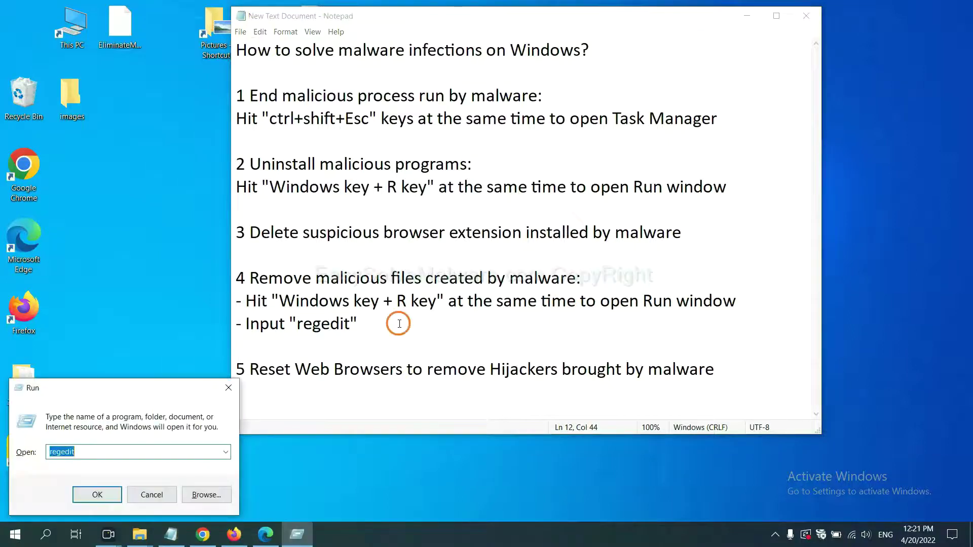
pyautogui.moveTo(183, 387); pyautogui.dragTo(774, 203)
pyautogui.click(707, 265)
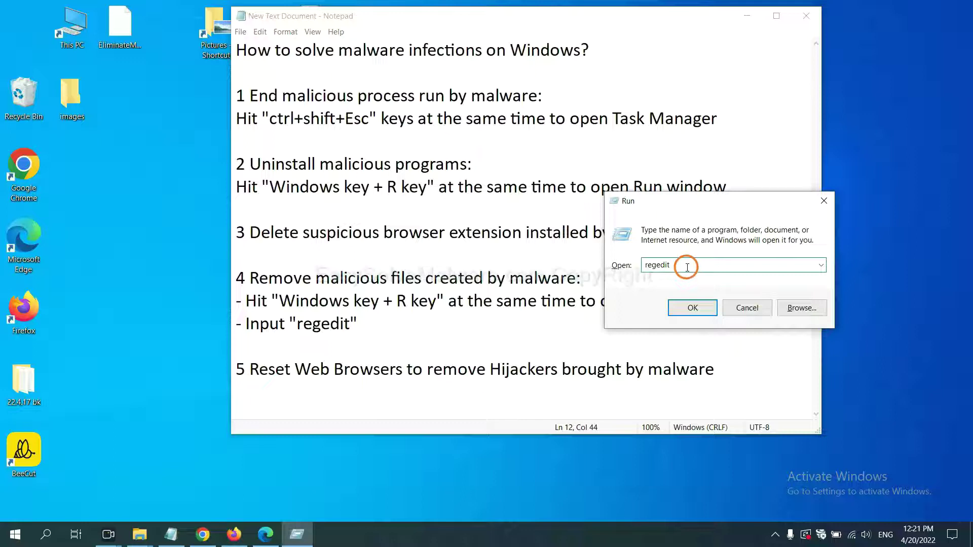
pyautogui.click(691, 308)
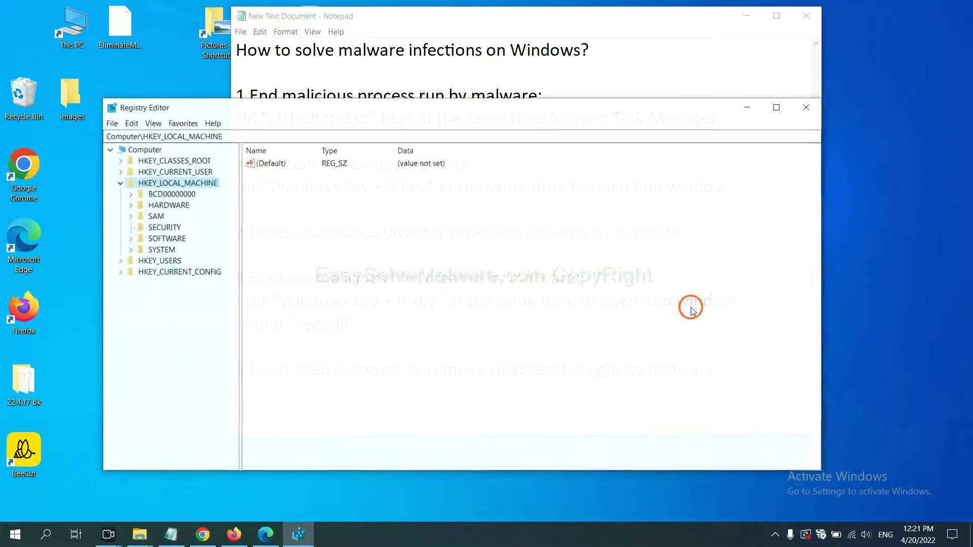
# Step: Search the registry's keys, values and data for the malware name 'be'
pyautogui.click(131, 123)
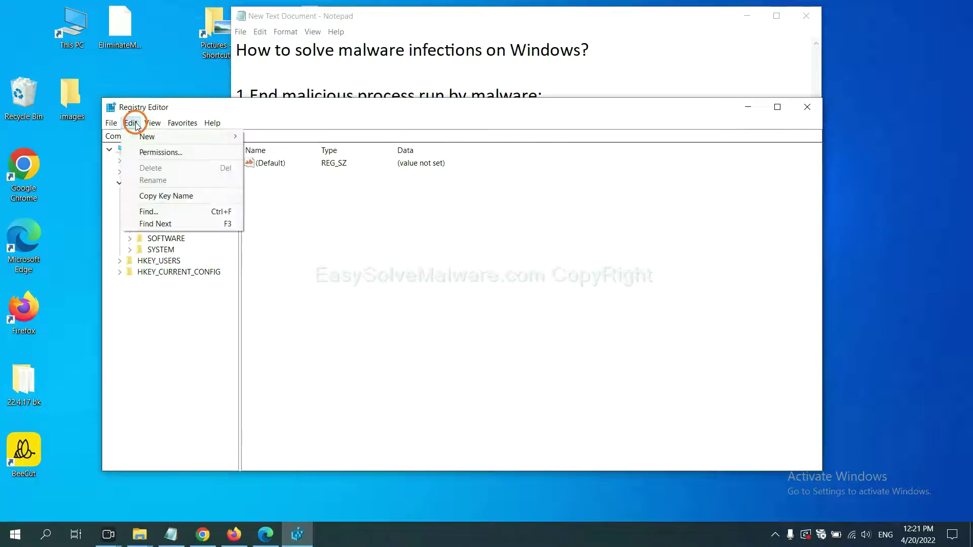
pyautogui.click(173, 212)
pyautogui.moveTo(279, 163); pyautogui.dragTo(352, 206)
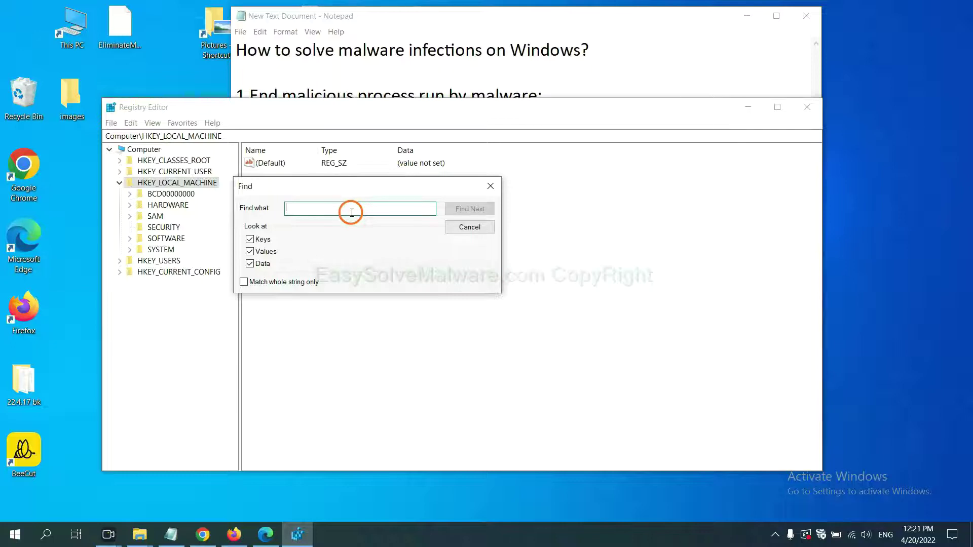
pyautogui.write('be')
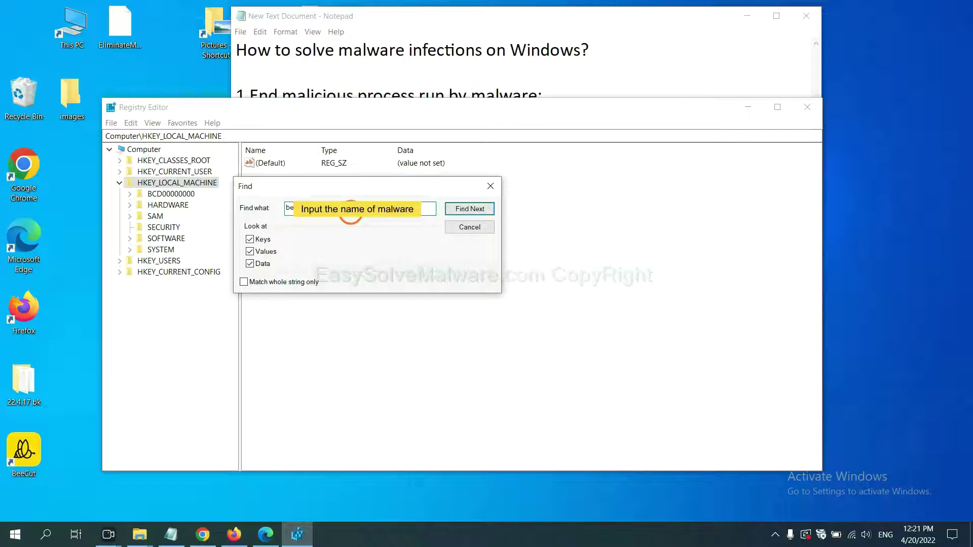
pyautogui.click(468, 209)
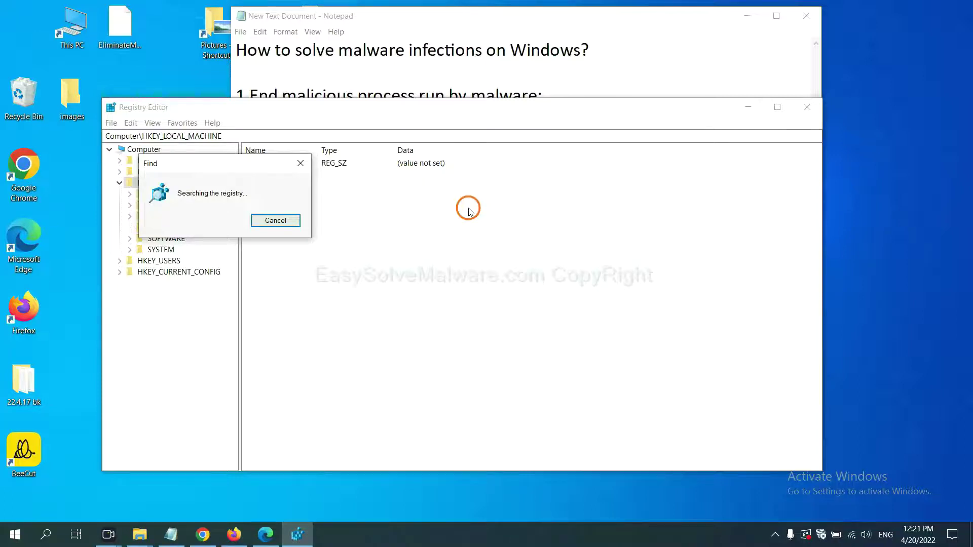
# Step: Find the FEATURE_BROWSER_EMULATION key holding the BeeCut.exe entry and open its context menu
pyautogui.moveTo(263, 163); pyautogui.dragTo(342, 163)
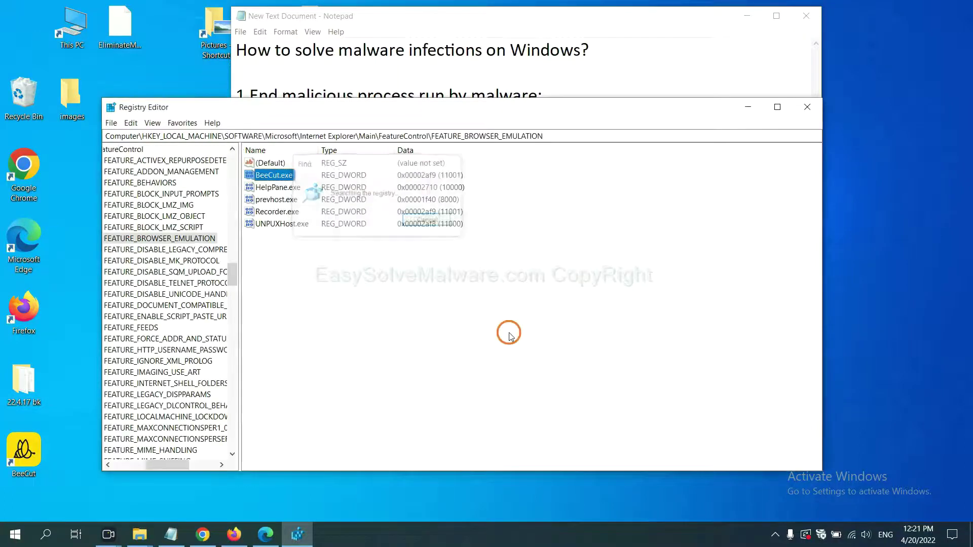
pyautogui.moveTo(165, 458)
pyautogui.mouseDown()
pyautogui.moveTo(143, 463)
pyautogui.moveTo(154, 463)
pyautogui.mouseUp()
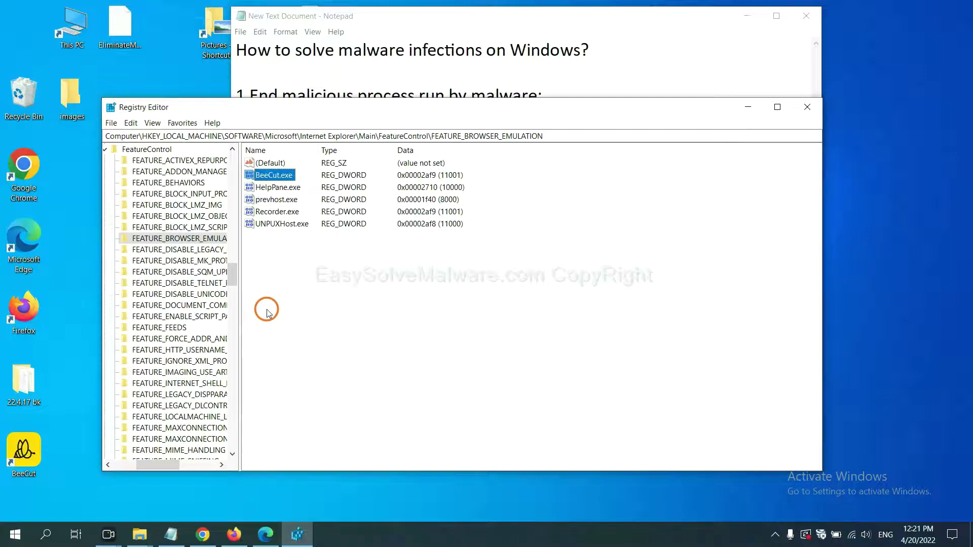
pyautogui.rightClick(198, 242)
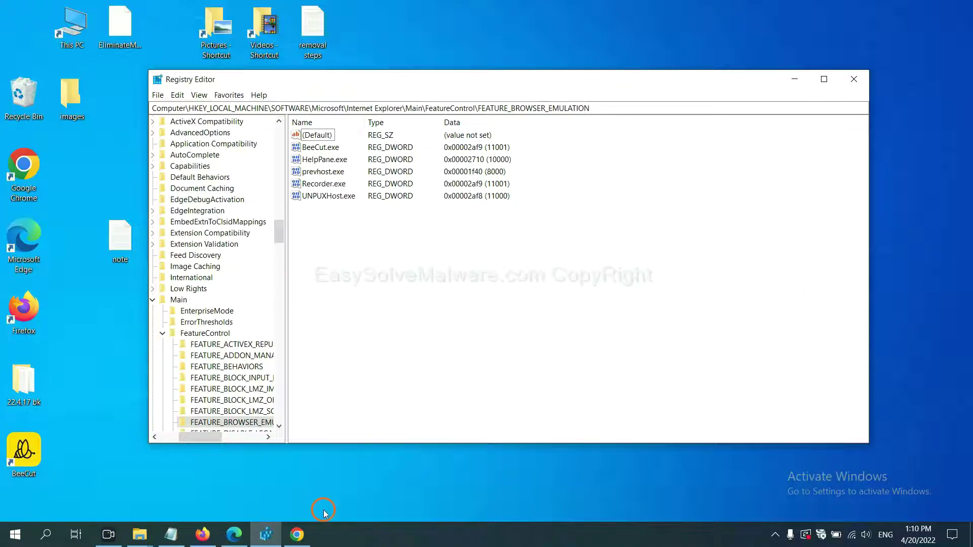
# Step: Review the removal steps in the easysolvemalware.com guide's Quick Menu in Chrome
pyautogui.click(297, 535)
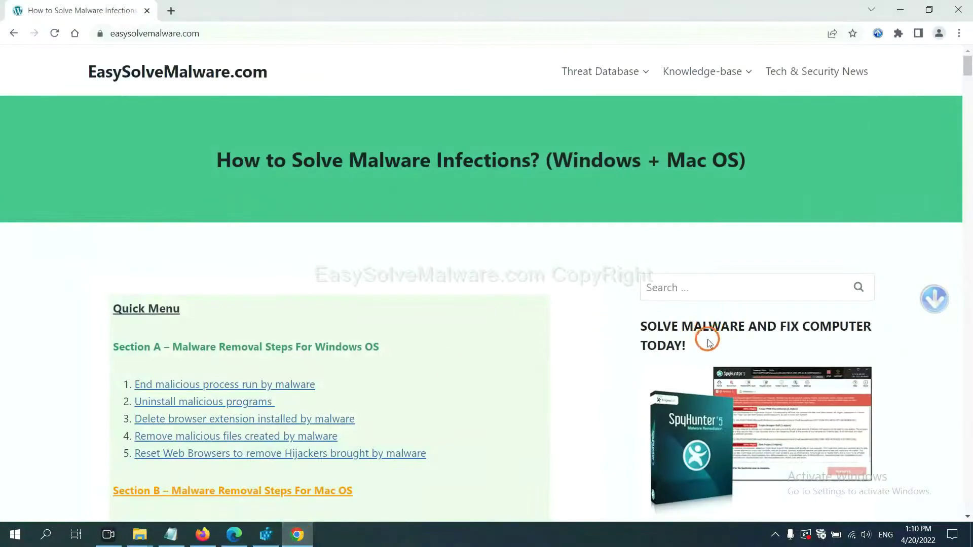
pyautogui.scroll(-1, 707, 342)
pyautogui.scroll(1, 702, 357)
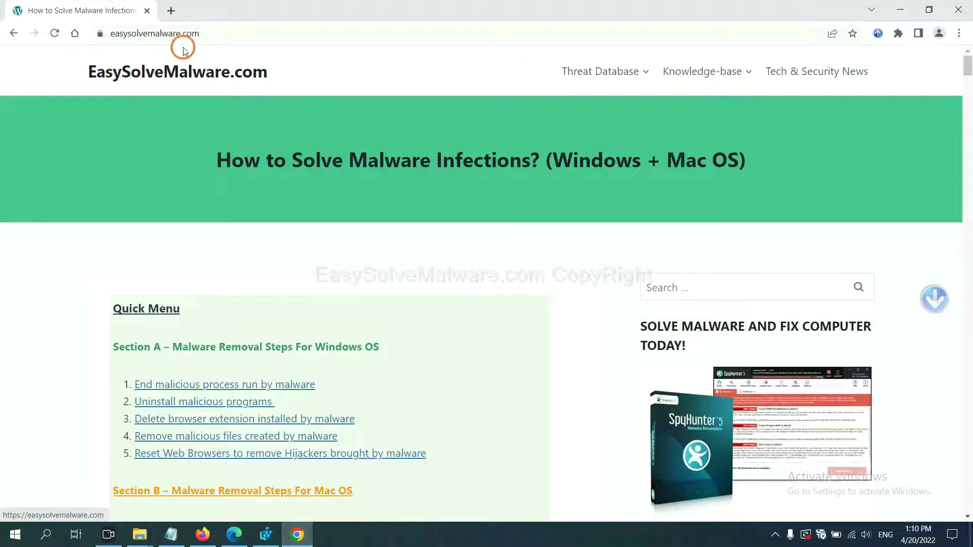
pyautogui.scroll(-3, 810, 377)
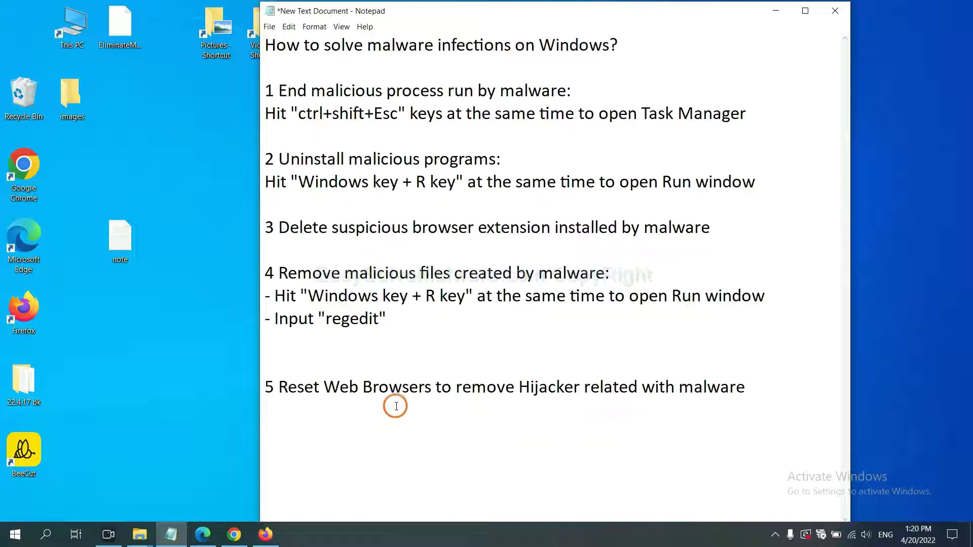
# Step: Bring up Chrome's 'Restore settings to their original defaults' confirmation, then go to Firefox
pyautogui.click(232, 536)
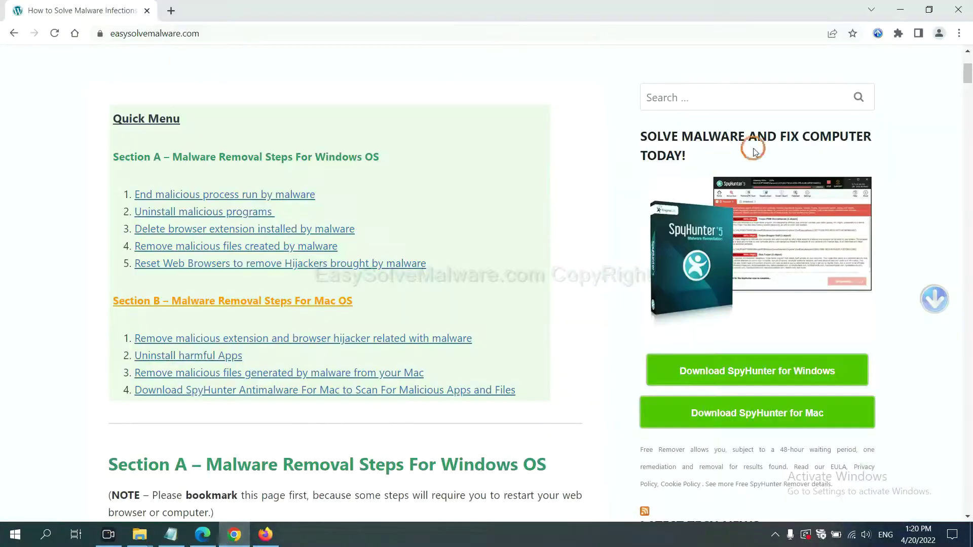
pyautogui.click(960, 33)
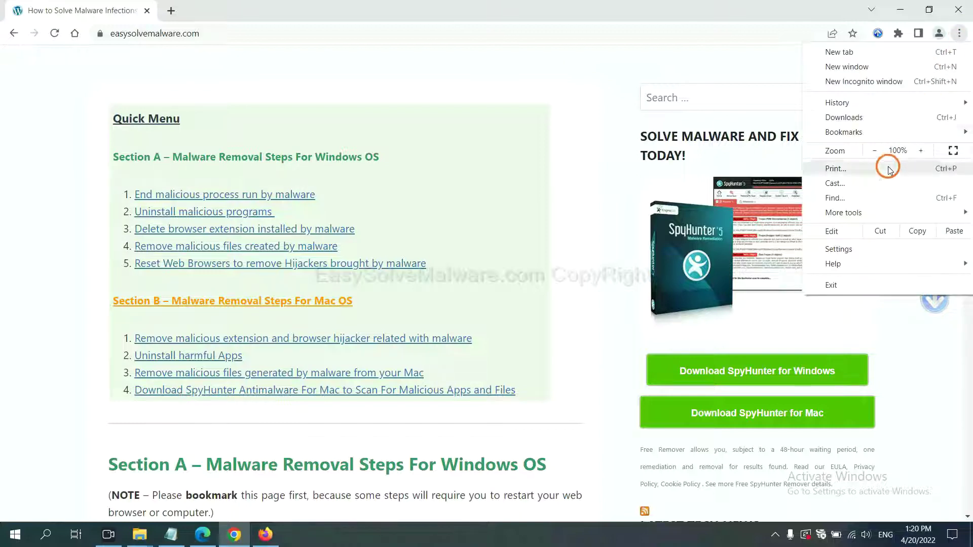
pyautogui.click(852, 248)
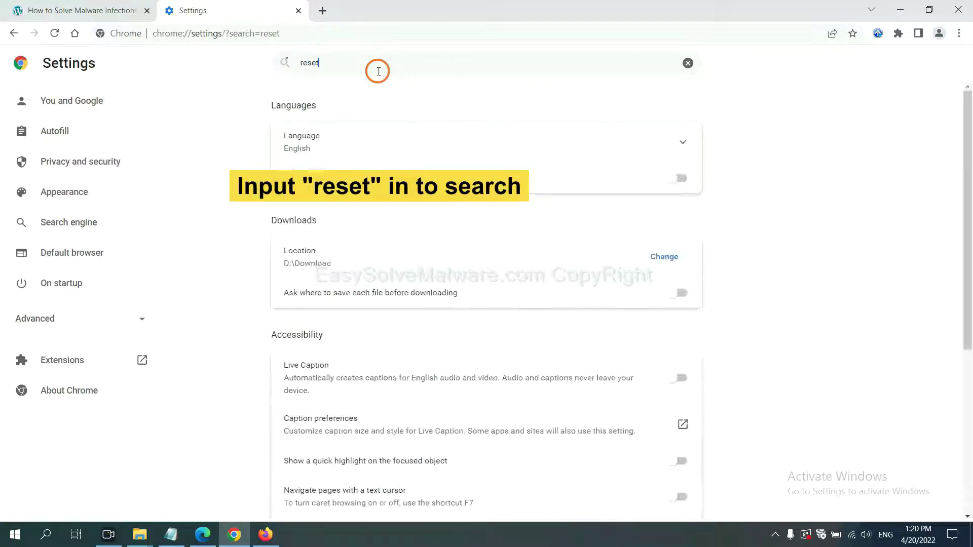
pyautogui.click(417, 137)
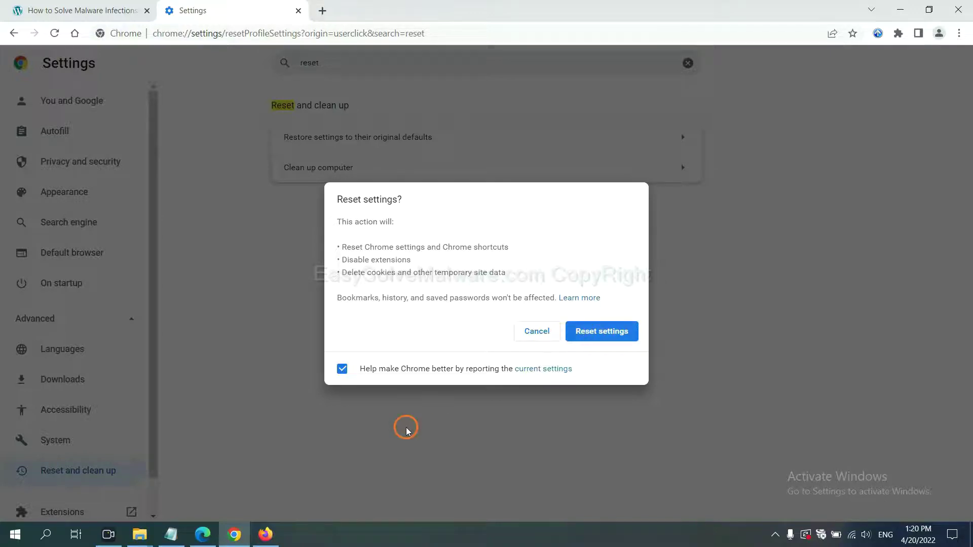
pyautogui.click(270, 533)
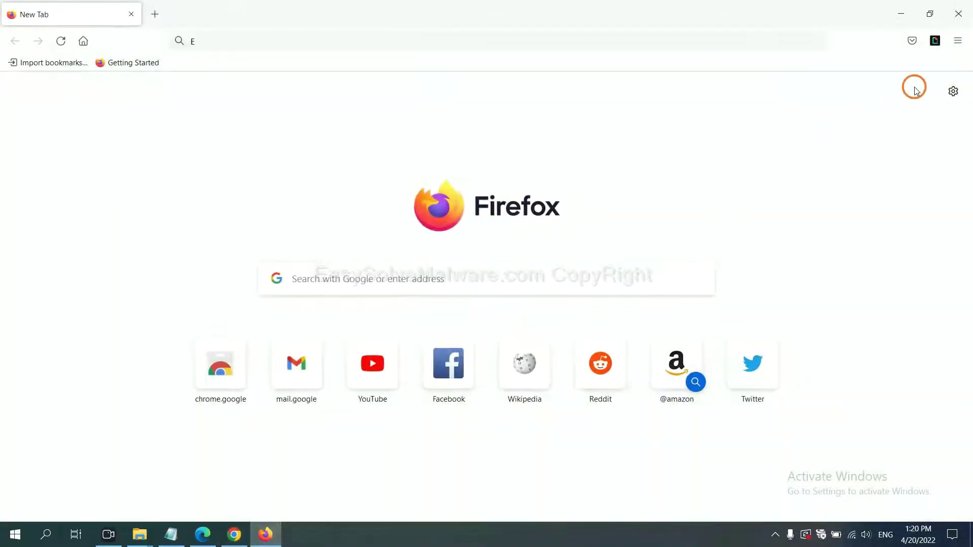
# Step: Bring up the Refresh Firefox confirmation from Troubleshooting Information, then go to Edge
pyautogui.click(958, 42)
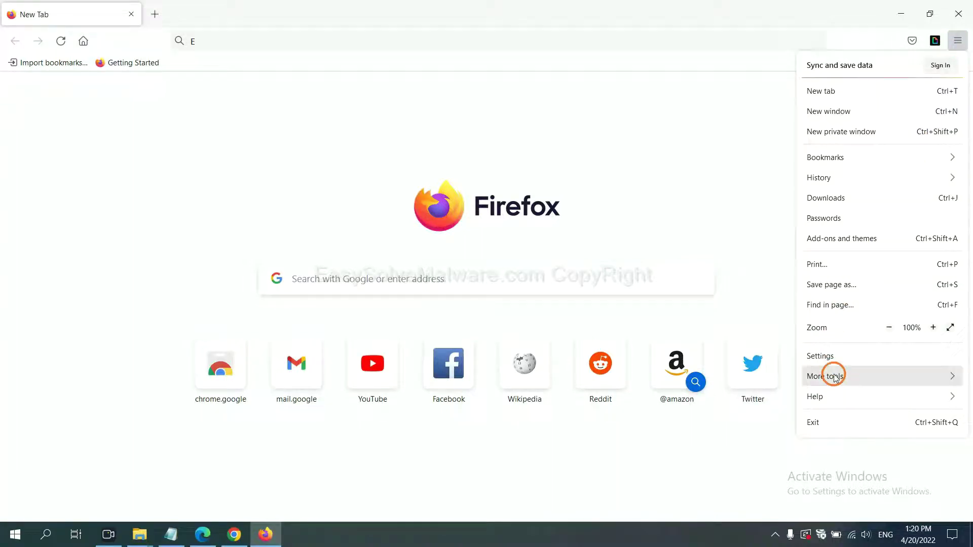
pyautogui.click(839, 397)
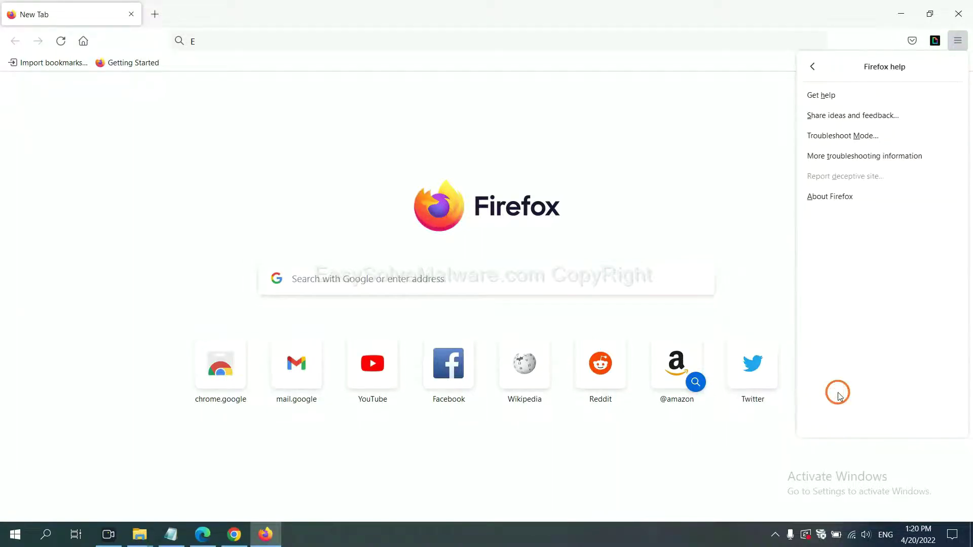
pyautogui.click(855, 156)
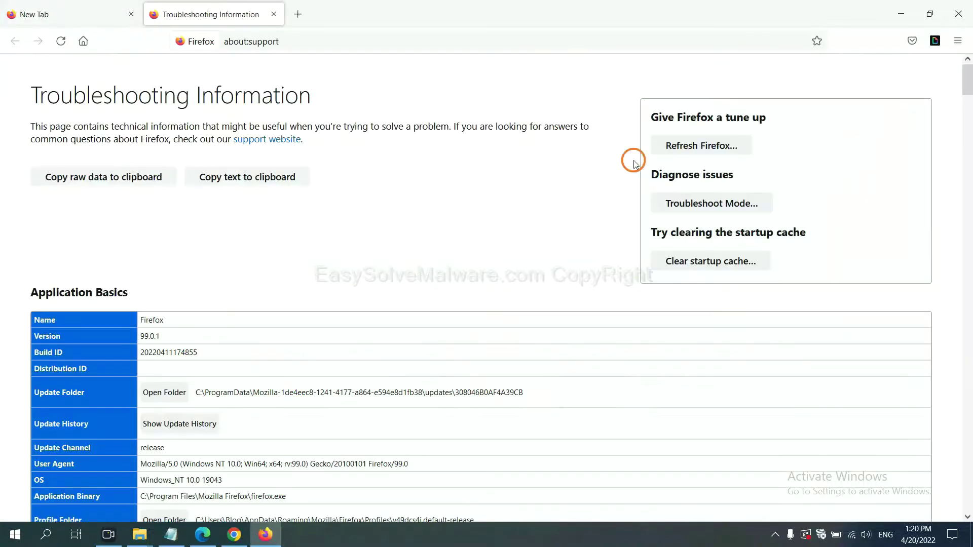
pyautogui.click(683, 147)
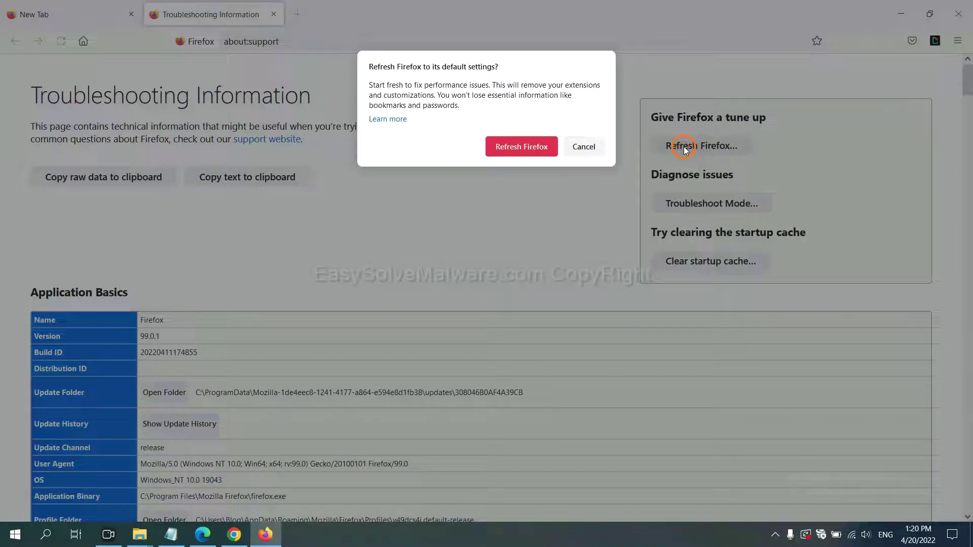
pyautogui.click(528, 150)
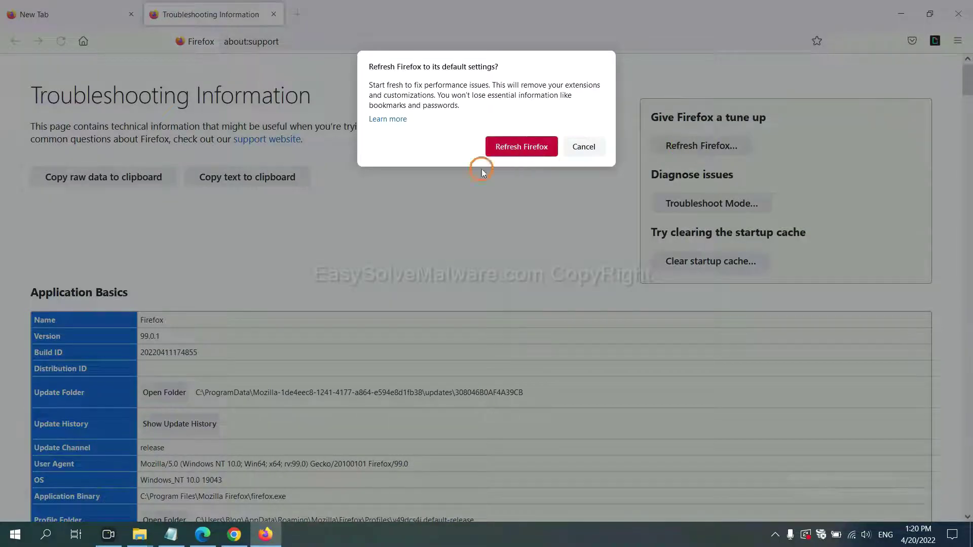
pyautogui.click(203, 536)
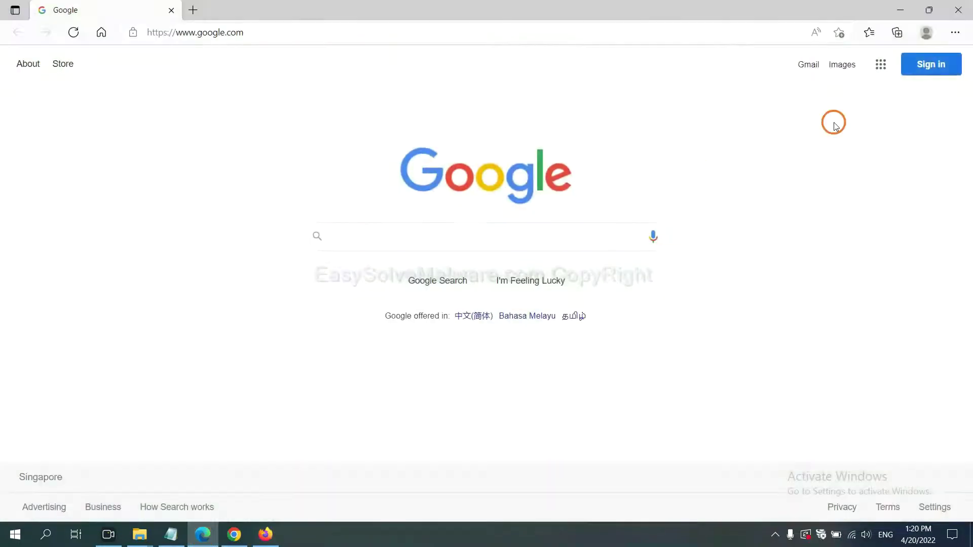
# Step: Search Edge's settings for 'reset' and bring up the 'Restore settings to their default values' confirmation
pyautogui.click(955, 32)
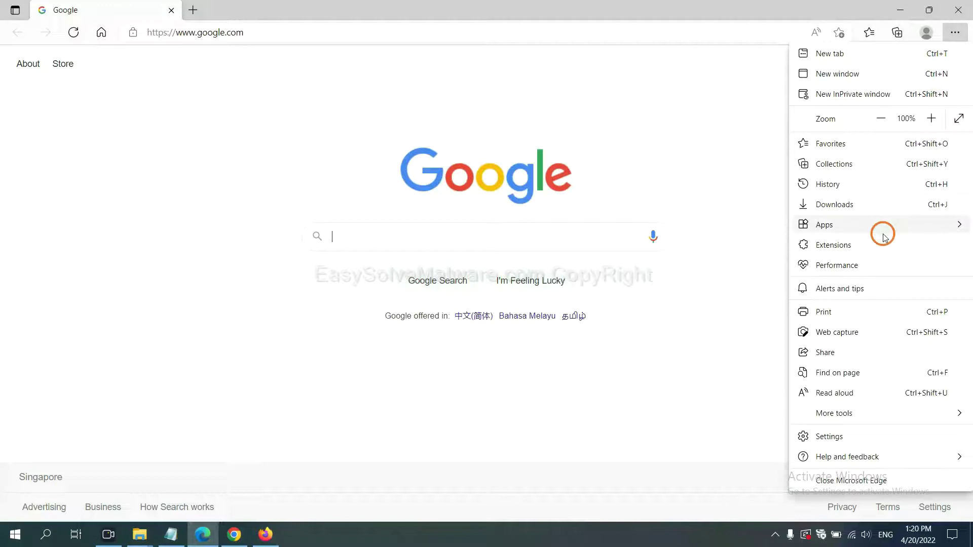
pyautogui.click(840, 438)
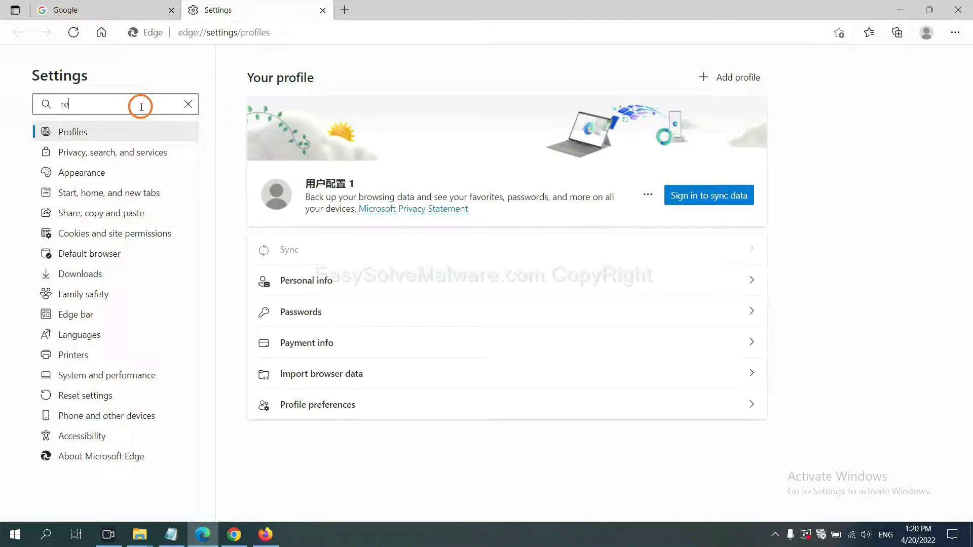
pyautogui.click(141, 106)
pyautogui.write('reset')
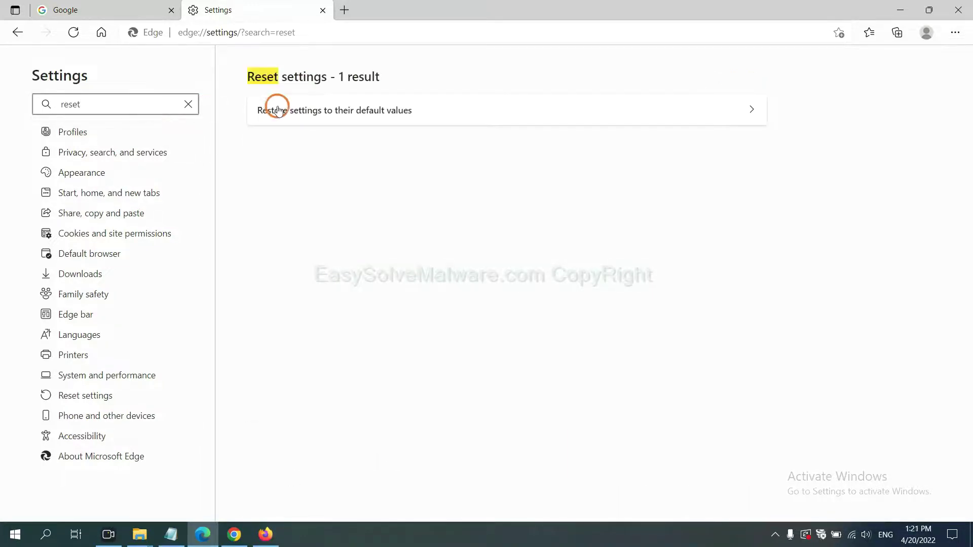
pyautogui.click(342, 110)
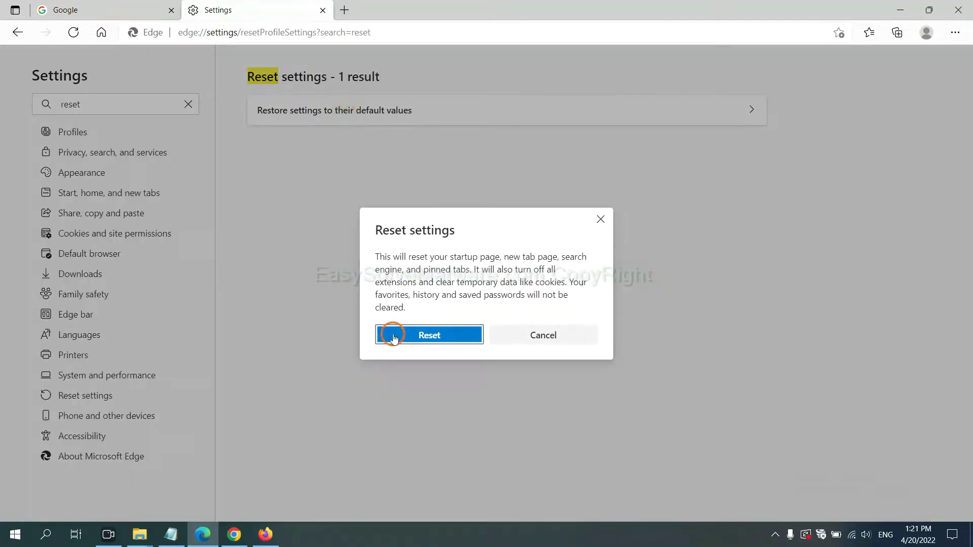